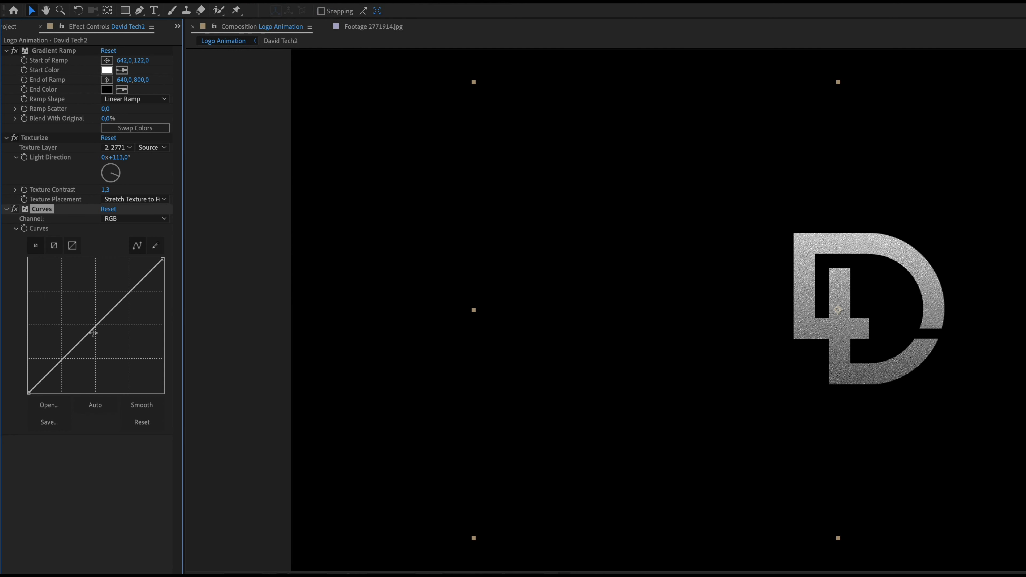
# Bend the logo layer's RGB curve into a gentle S-shape and compare the logo with the Curves effect off and on
pyautogui.moveTo(71, 351); pyautogui.dragTo(77, 353)
pyautogui.moveTo(131, 300); pyautogui.dragTo(128, 285)
pyautogui.click(12, 210)
pyautogui.click(12, 210)
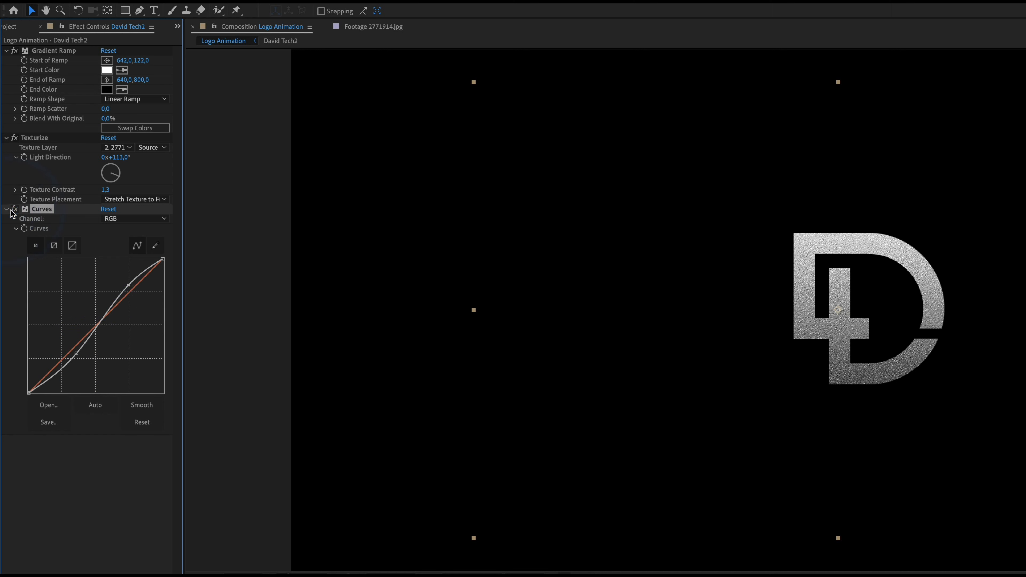
pyautogui.click(12, 210)
pyautogui.click(12, 210)
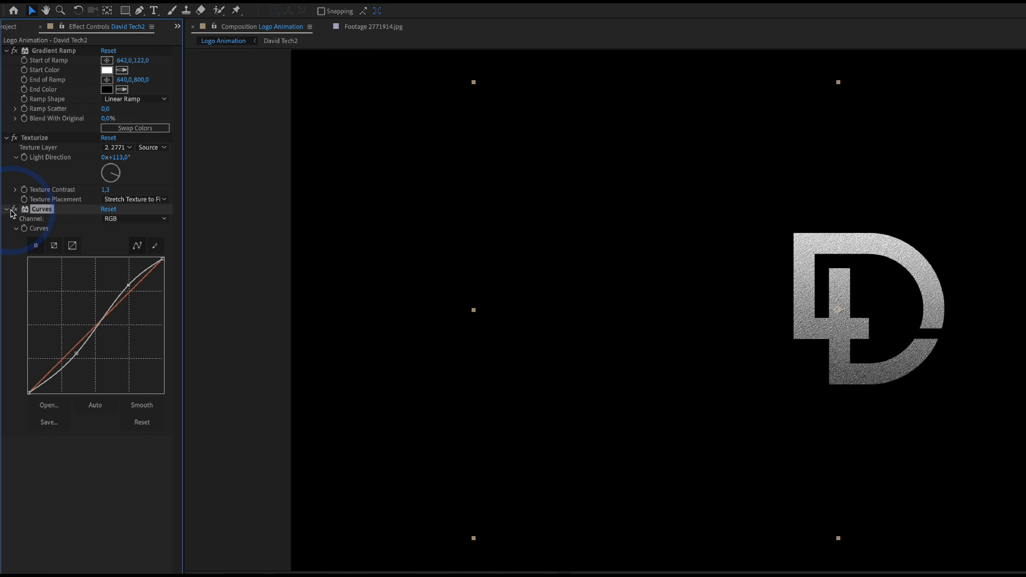
# Deepen the shadows in the logo's S-shaped RGB curve, then collapse the Curves and Texturize settings
pyautogui.moveTo(76, 353); pyautogui.dragTo(68, 361)
pyautogui.moveTo(128, 286); pyautogui.dragTo(130, 286)
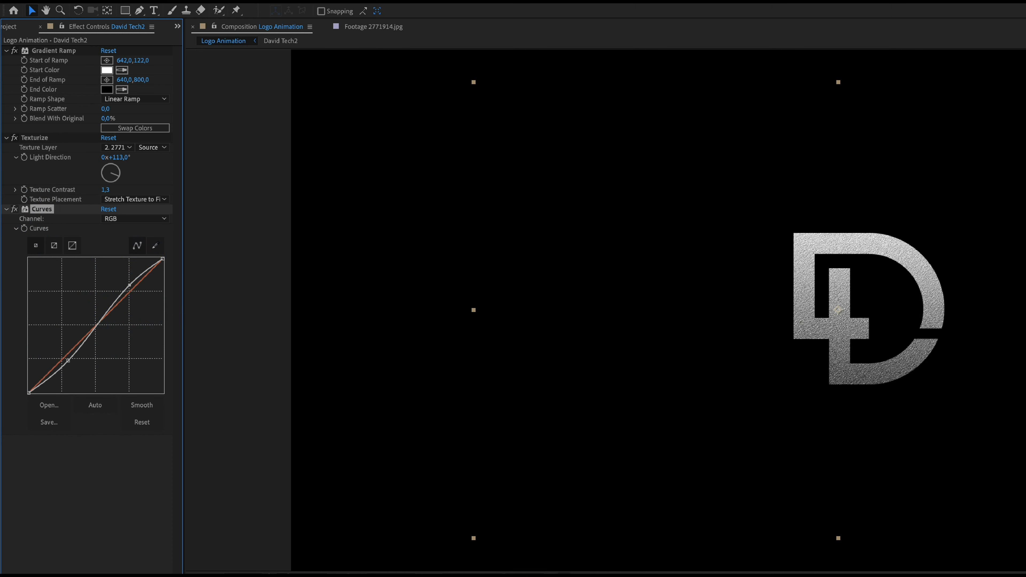
pyautogui.click(6, 208)
pyautogui.click(5, 138)
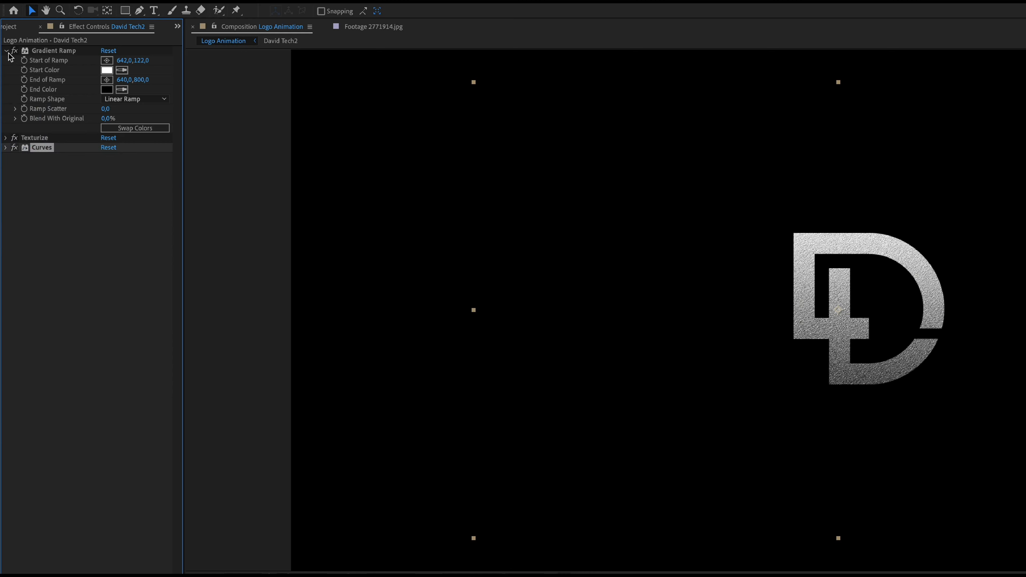
# Add 2928722.jpg to the Logo Animation composition as the lowest layer and scale it to 49%
pyautogui.click(11, 26)
pyautogui.doubleClick(65, 141)
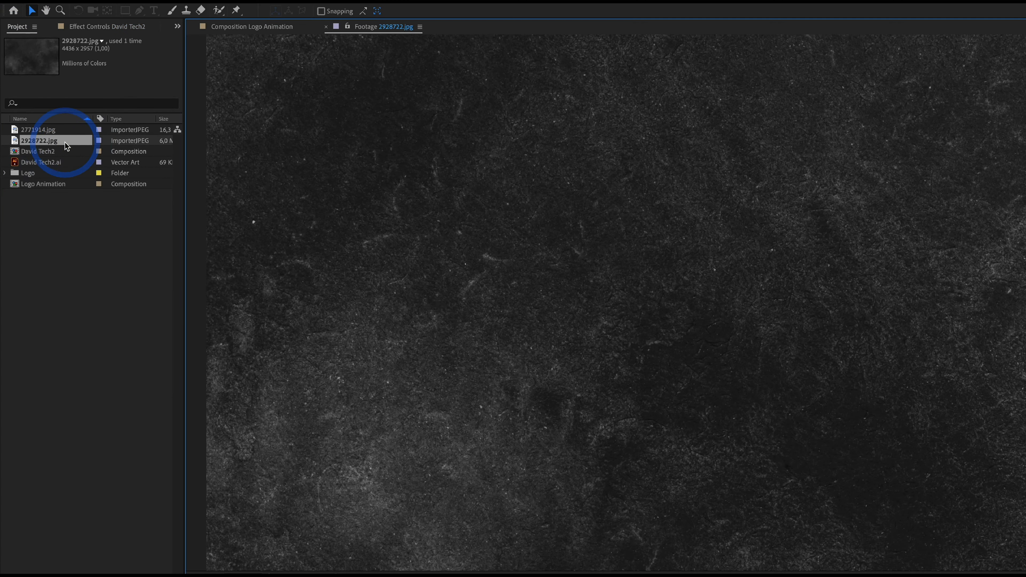
pyautogui.moveTo(65, 141); pyautogui.dragTo(98, 420)
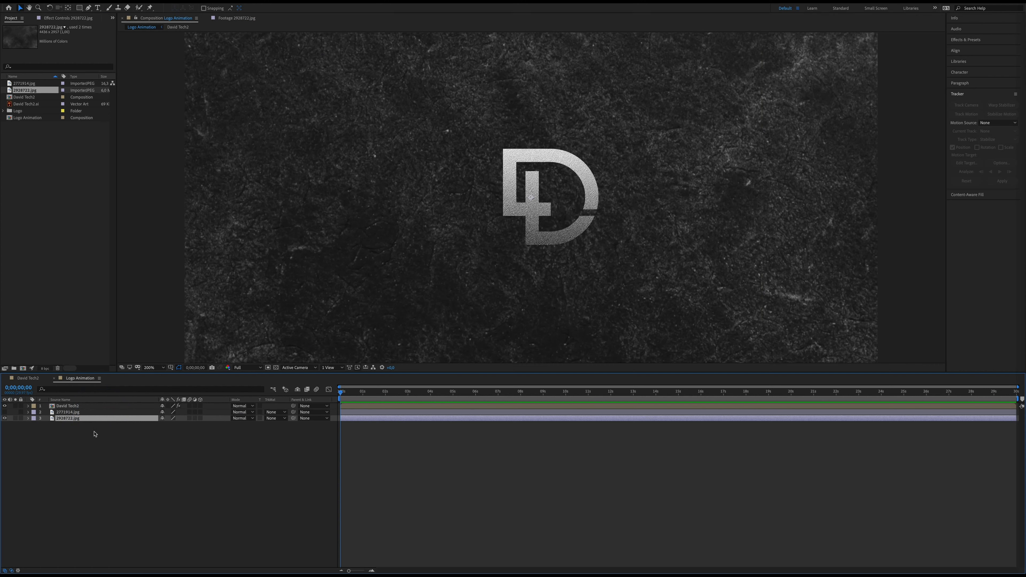
pyautogui.click(28, 419)
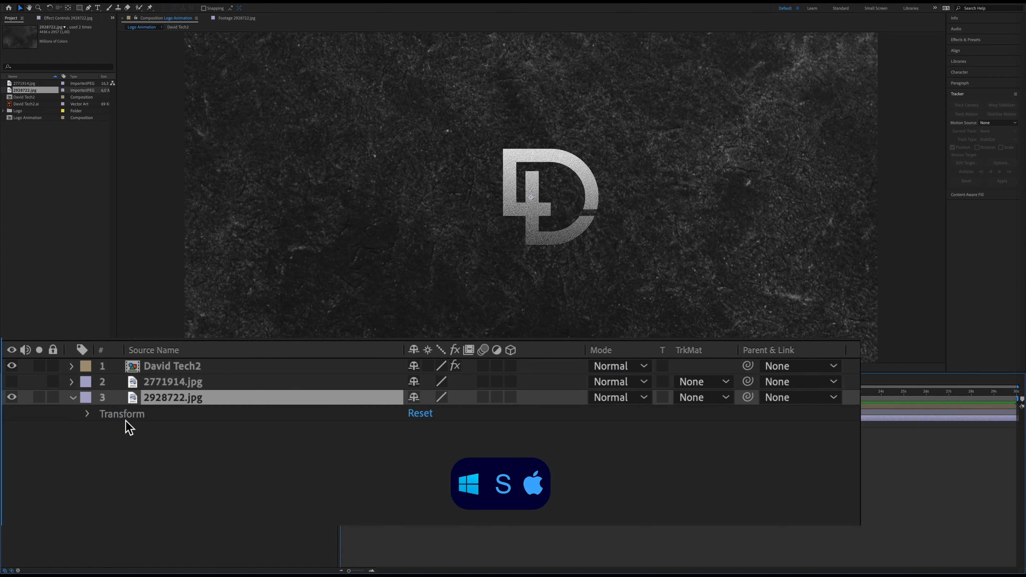
pyautogui.press('s')
pyautogui.moveTo(444, 418); pyautogui.dragTo(396, 414)
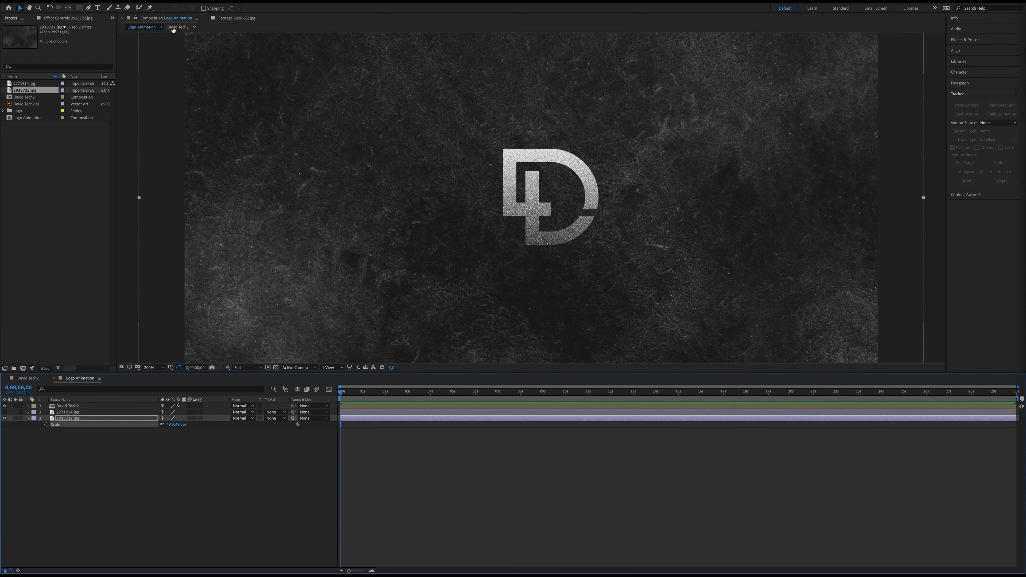
# Apply Curves to the 2928722.jpg background and pull the RGB curve down in the shadows and highlights to darken it
pyautogui.click(152, 2)
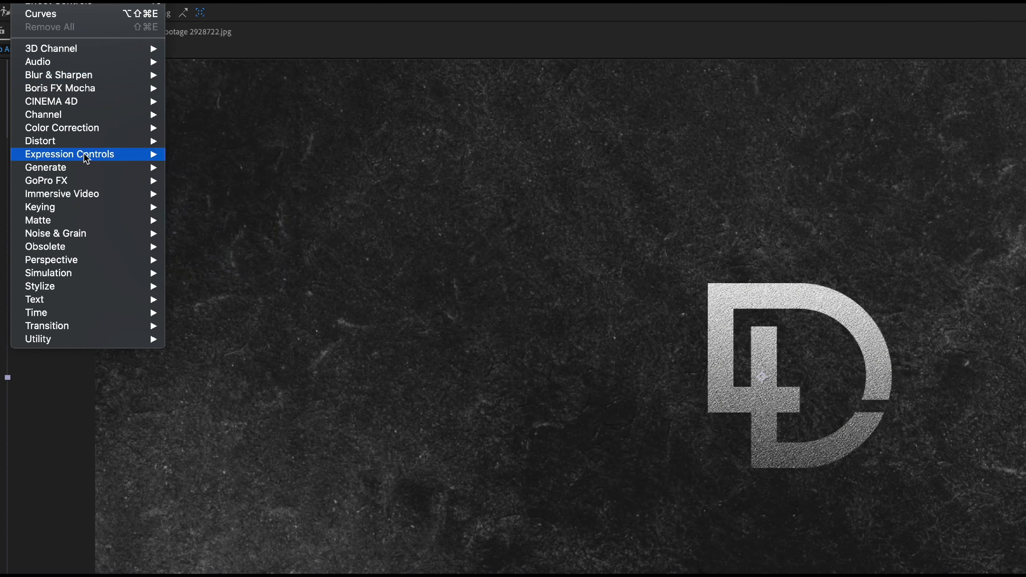
pyautogui.moveTo(106, 128)
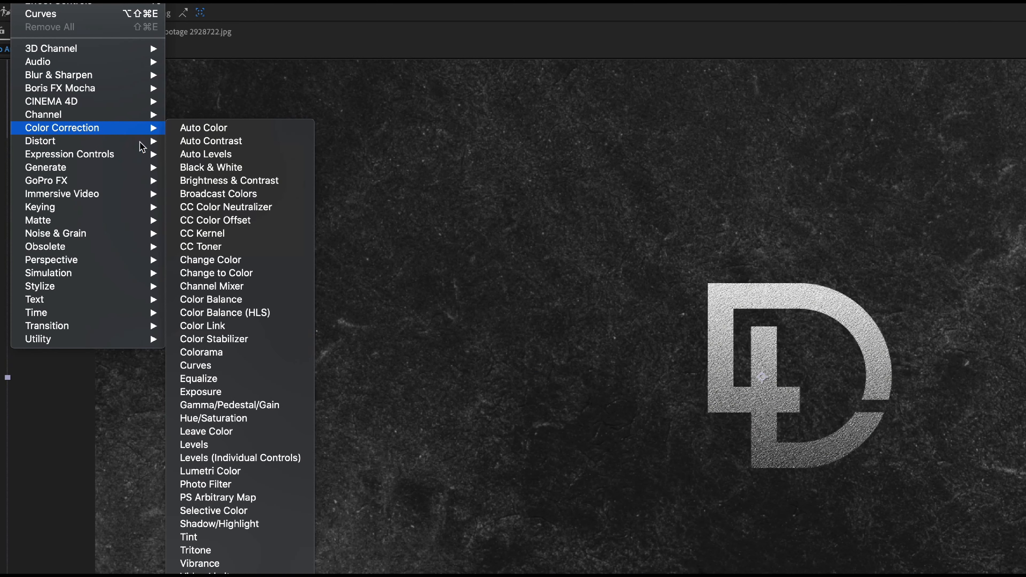
pyautogui.click(218, 366)
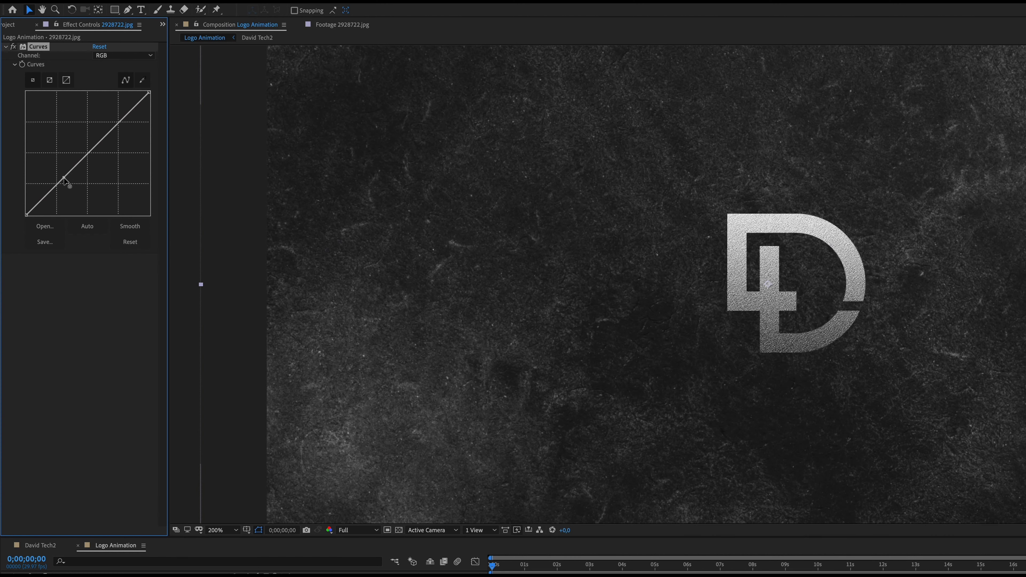
pyautogui.moveTo(63, 179); pyautogui.dragTo(74, 185)
pyautogui.moveTo(121, 125); pyautogui.dragTo(122, 140)
pyautogui.click(93, 172)
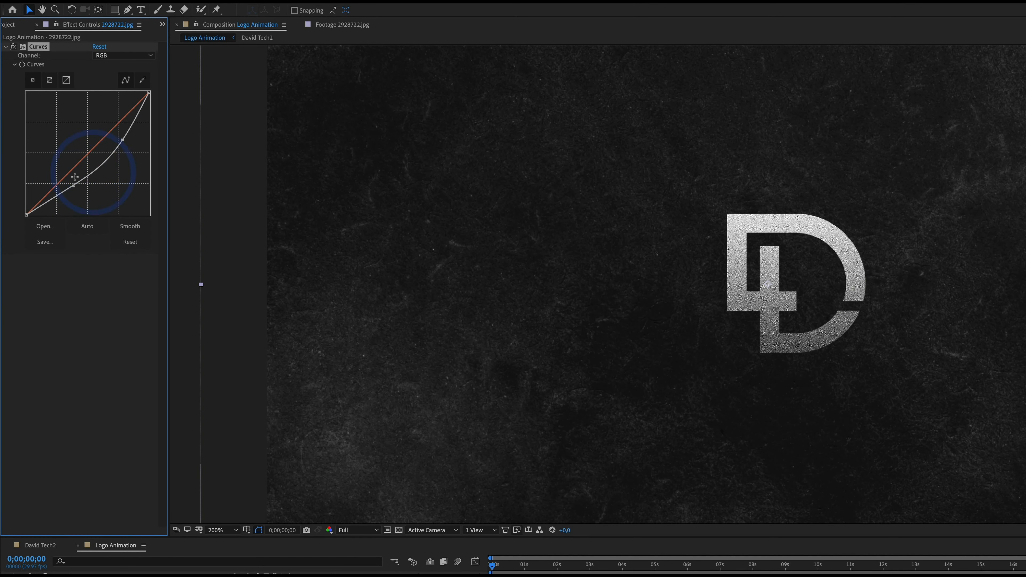
pyautogui.moveTo(73, 185); pyautogui.dragTo(74, 190)
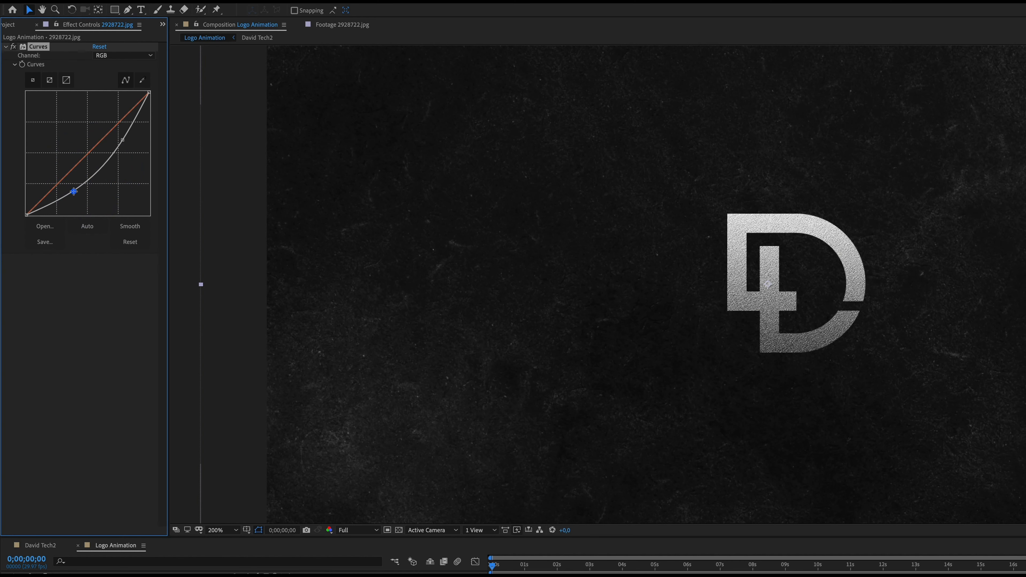
# Switch the background's Curves to the Blue channel and try lowering the blue midtones
pyautogui.click(120, 58)
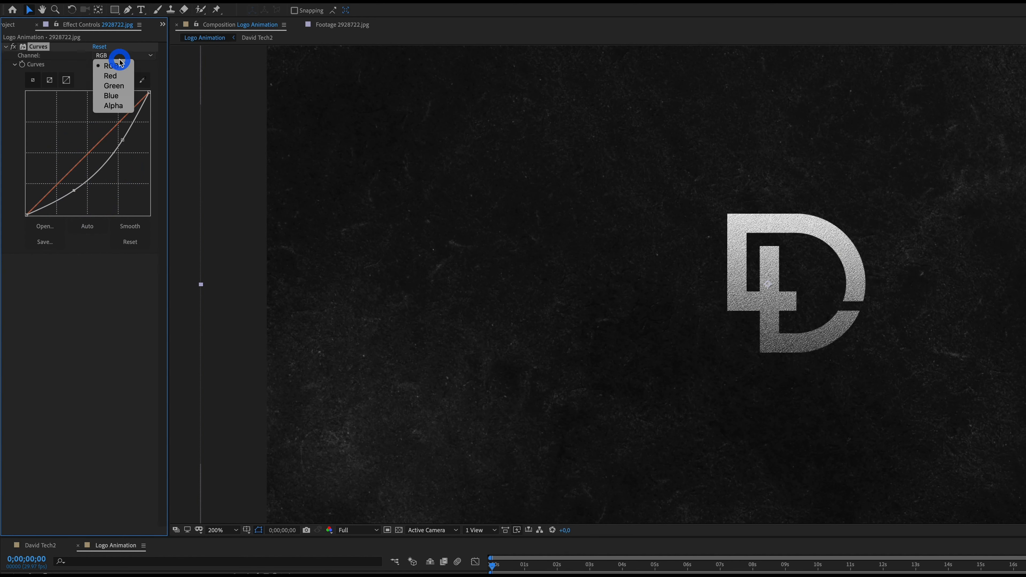
pyautogui.click(111, 95)
pyautogui.moveTo(97, 142)
pyautogui.mouseDown()
pyautogui.moveTo(85, 144)
pyautogui.moveTo(92, 149)
pyautogui.mouseUp()
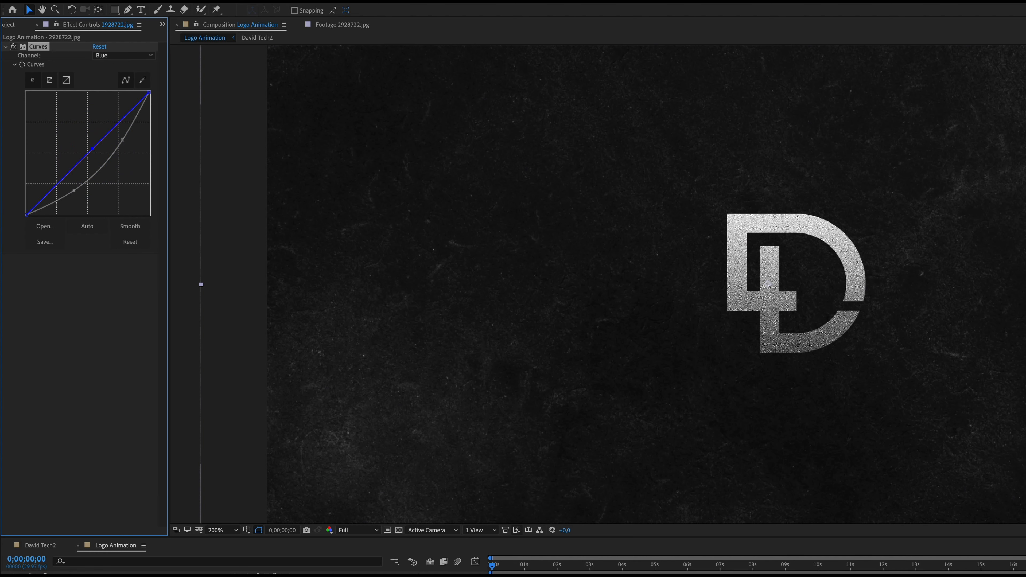
# Apply Brightness & Contrast to the background layer, enable an expression on Brightness and reveal it in the timeline
pyautogui.click(214, 2)
pyautogui.moveTo(245, 111)
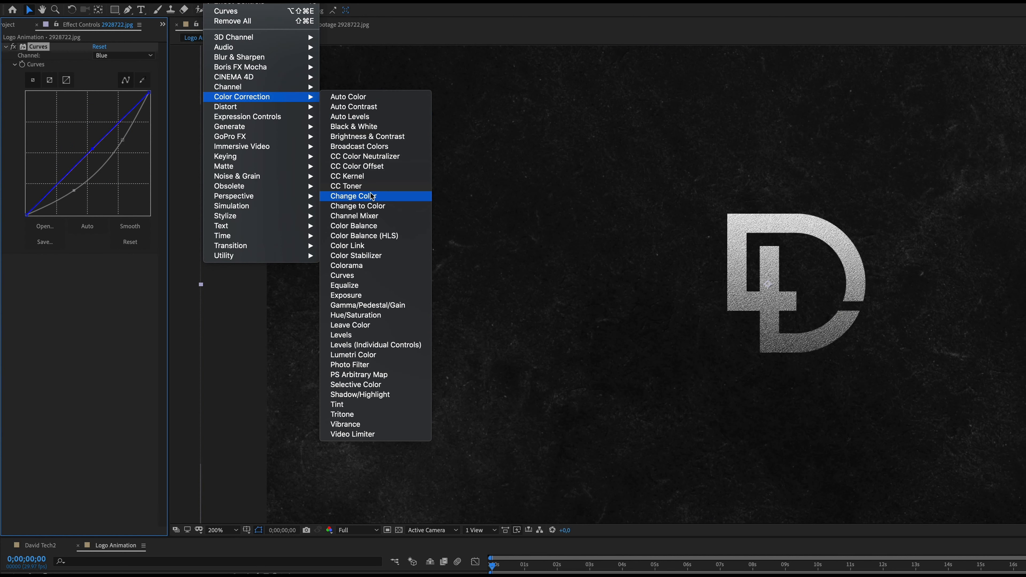
pyautogui.click(365, 136)
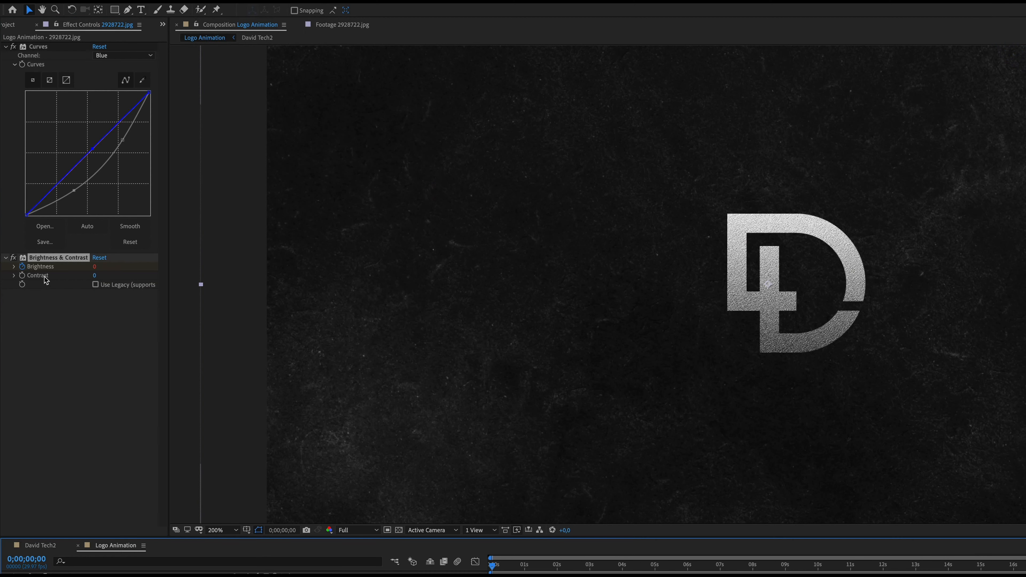
pyautogui.click(24, 271)
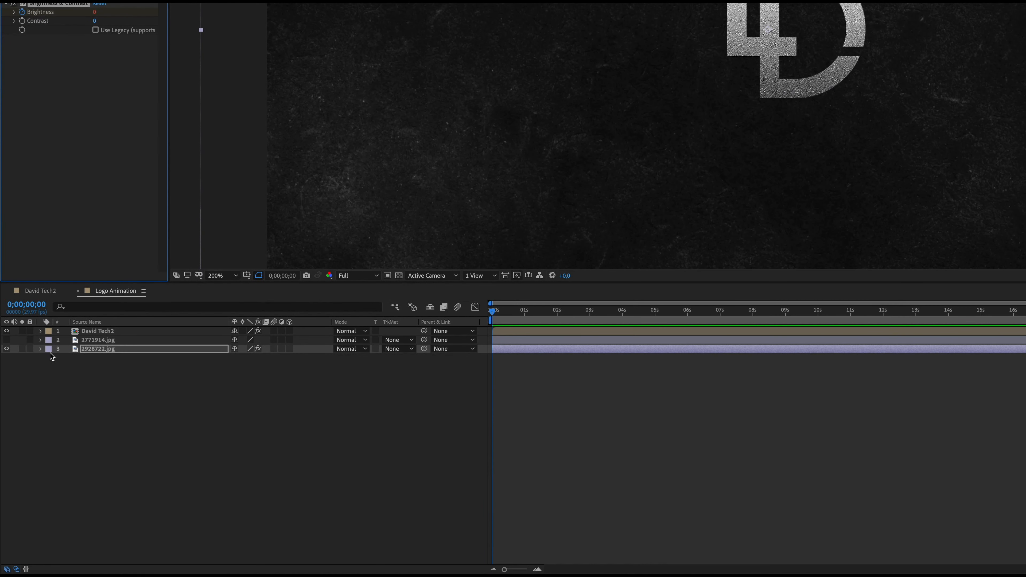
pyautogui.click(40, 348)
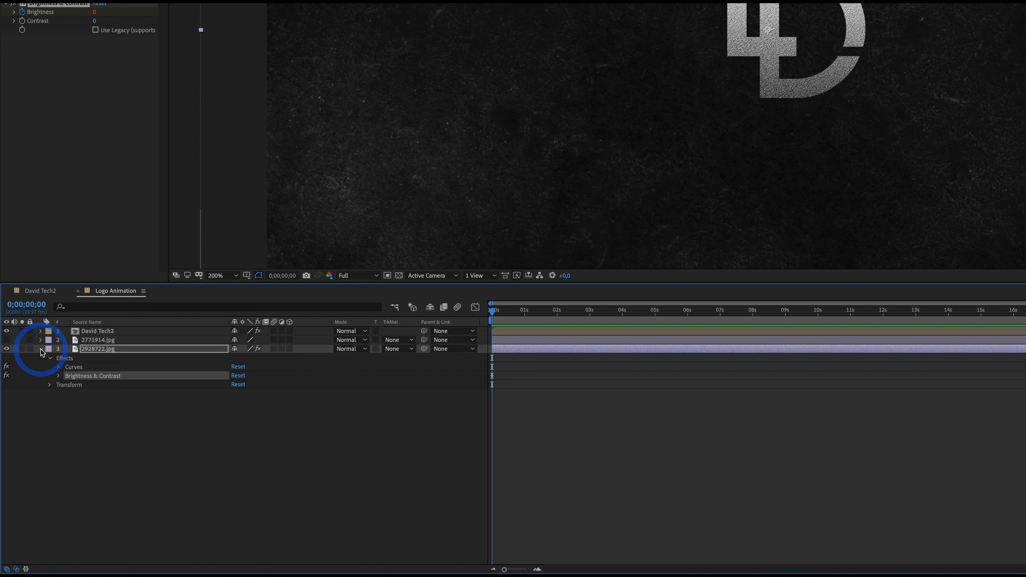
pyautogui.click(59, 376)
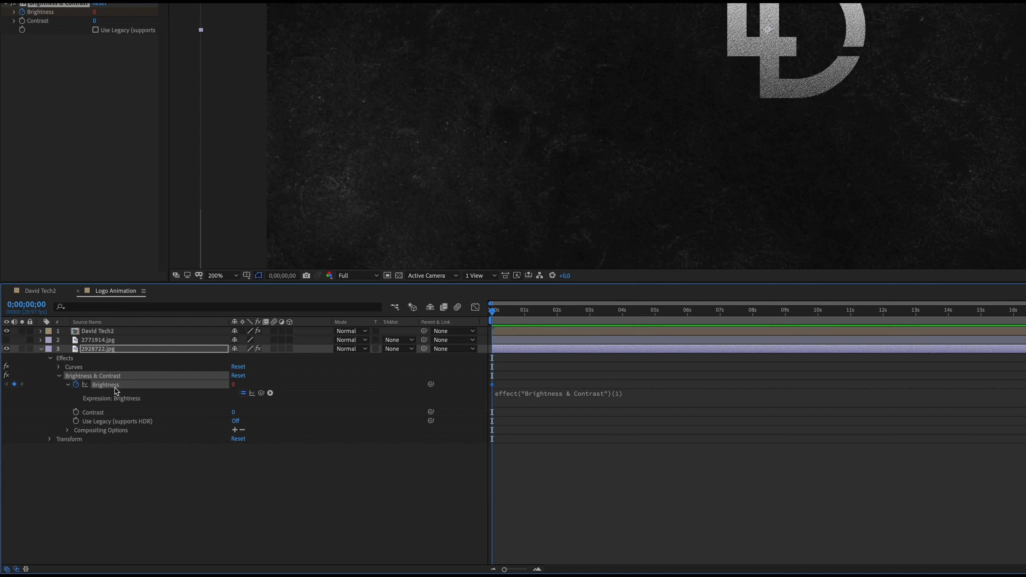
# Set the background's Brightness expression to wiggle(5,30) and scrub the first frames to check the flicker
pyautogui.click(518, 398)
pyautogui.write('wiggle')
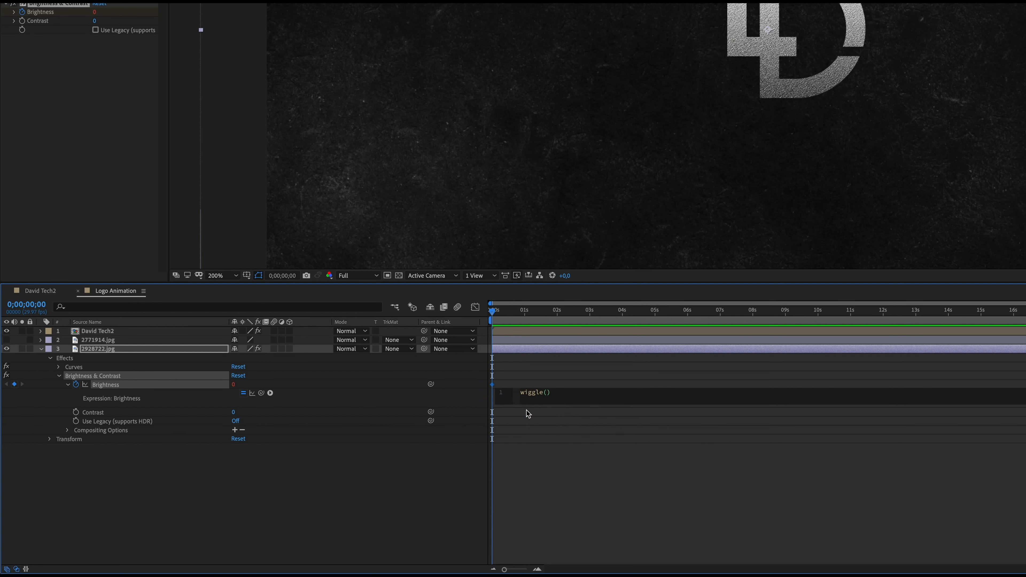
pyautogui.write('(5,30')
pyautogui.press('KP_Enter')
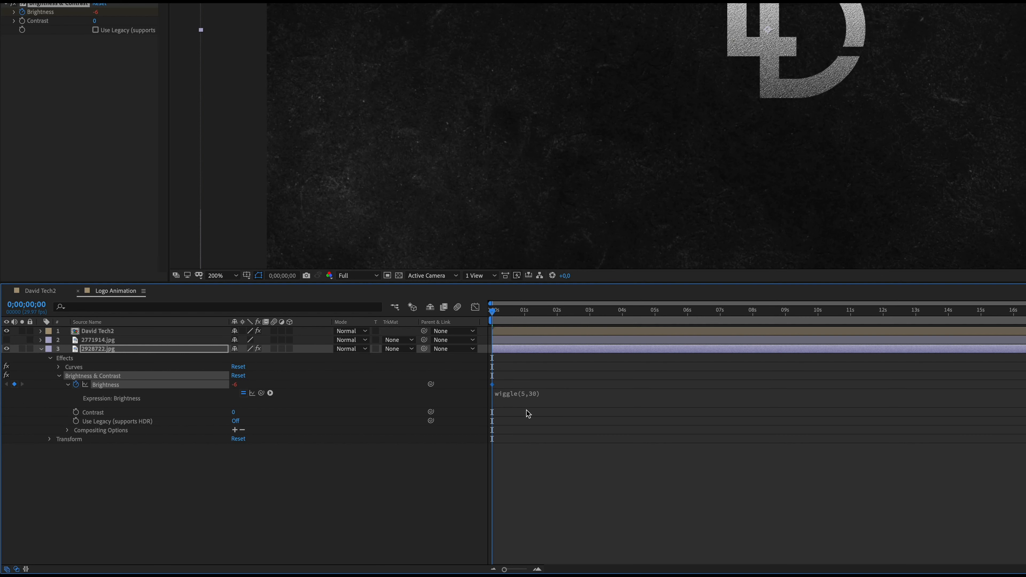
pyautogui.moveTo(491, 311); pyautogui.dragTo(507, 314)
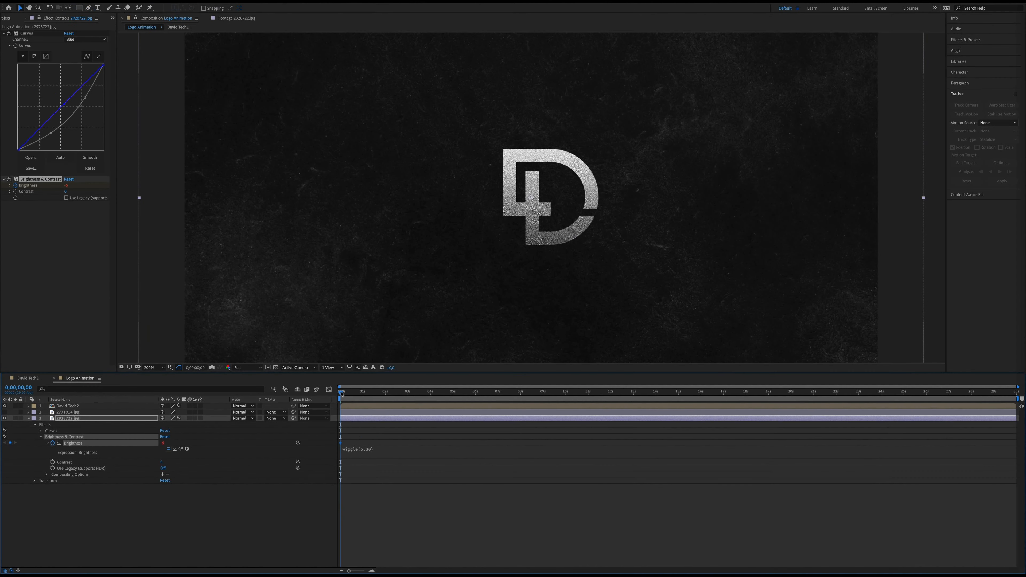
pyautogui.moveTo(349, 394)
pyautogui.mouseDown()
pyautogui.moveTo(686, 378)
pyautogui.moveTo(340, 390)
pyautogui.mouseUp()
# Shorten the work area to 10 seconds and trim the composition to it
pyautogui.moveTo(1018, 400); pyautogui.dragTo(582, 417)
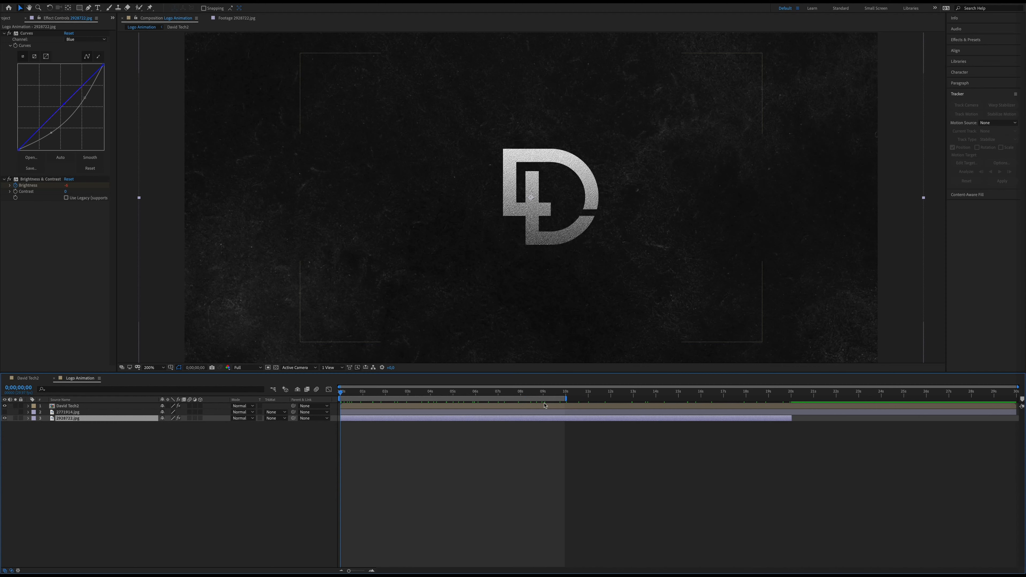
pyautogui.press('super+z')
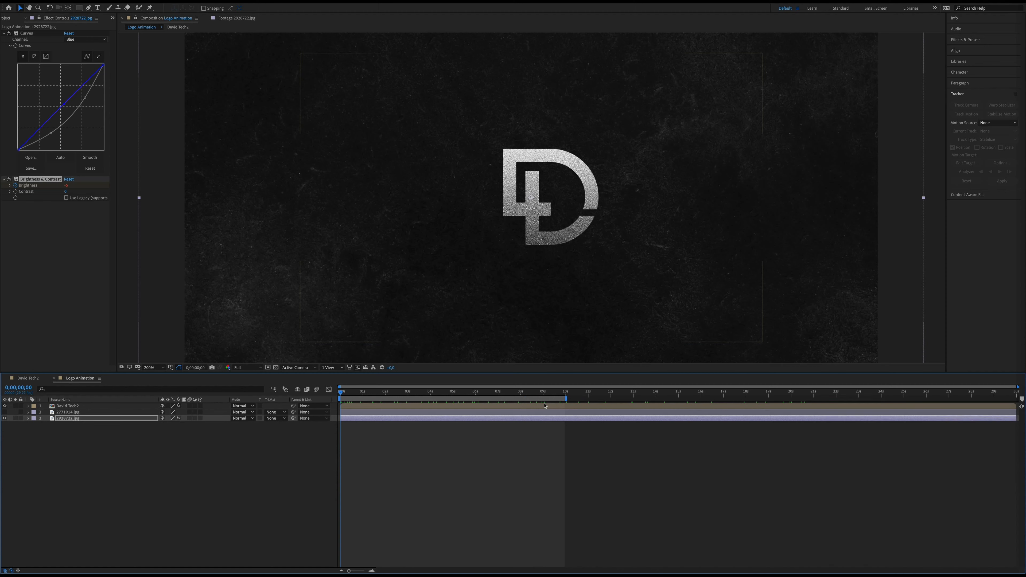
pyautogui.rightClick(543, 399)
pyautogui.click(557, 419)
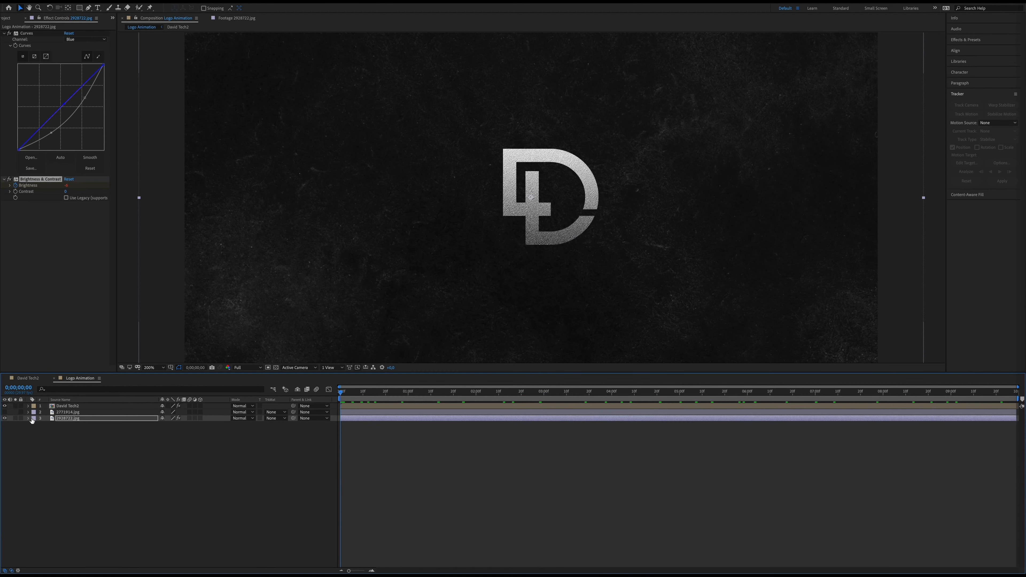
pyautogui.moveTo(340, 394)
pyautogui.mouseDown()
pyautogui.moveTo(842, 394)
pyautogui.moveTo(338, 396)
pyautogui.mouseUp()
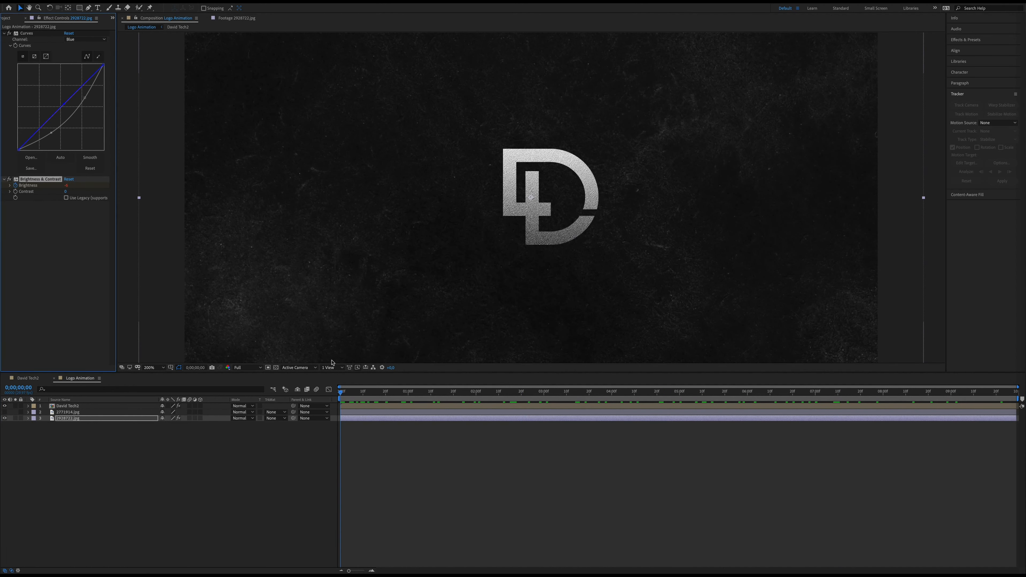
# Duplicate the textured logo layer and rename the lower copy Shadow
pyautogui.click(86, 406)
pyautogui.click(76, 2)
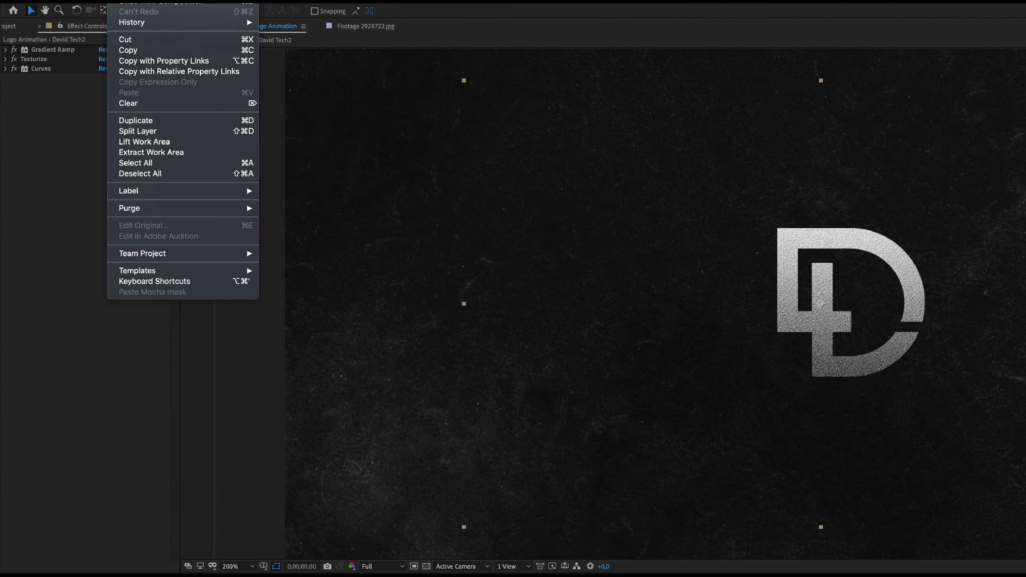
pyautogui.click(145, 120)
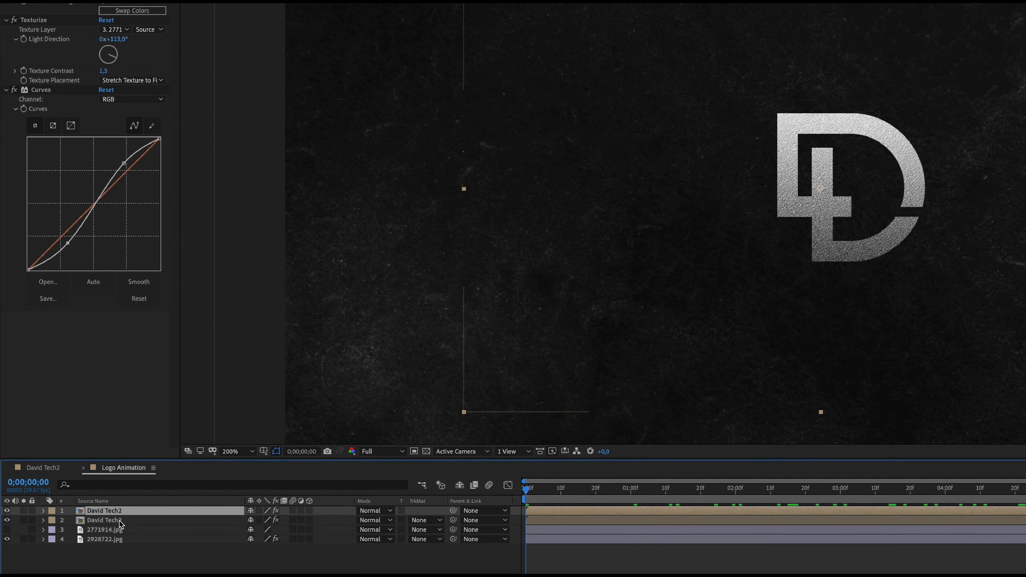
pyautogui.click(120, 521)
pyautogui.rightClick(119, 524)
pyautogui.press('Return')
pyautogui.write('Shadow')
pyautogui.press('Return')
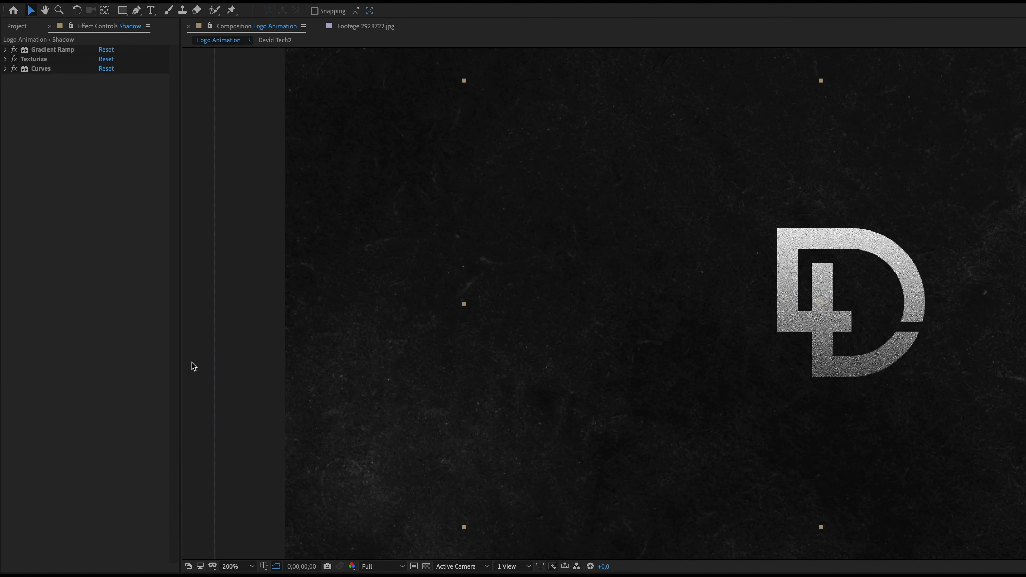
# Delete the Gradient Ramp, Texturize and Curves effects from the Shadow layer
pyautogui.click(34, 52)
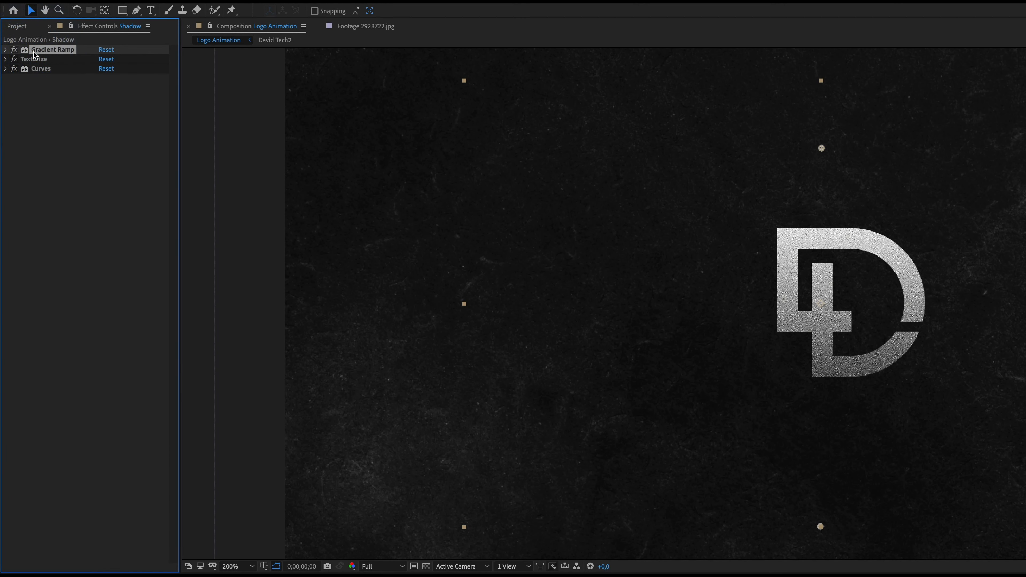
pyautogui.keyDown('shift'); pyautogui.click(37, 68); pyautogui.keyUp('shift')
pyautogui.press('Delete')
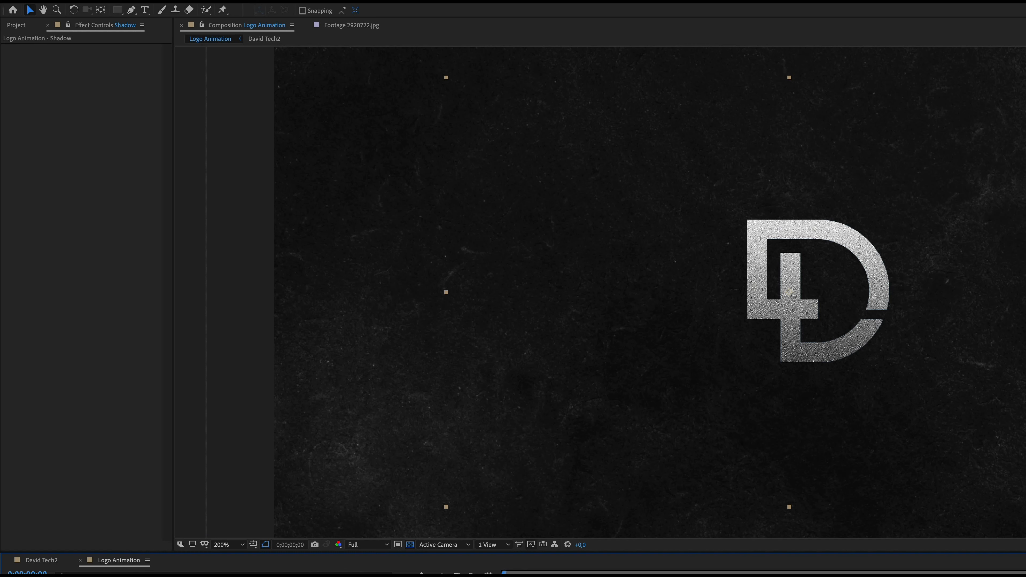
# Apply CC Radial Fast Blur to the Shadow layer with Zoom set to Brightest and an Amount of 89
pyautogui.click(221, 1)
pyautogui.moveTo(275, 62)
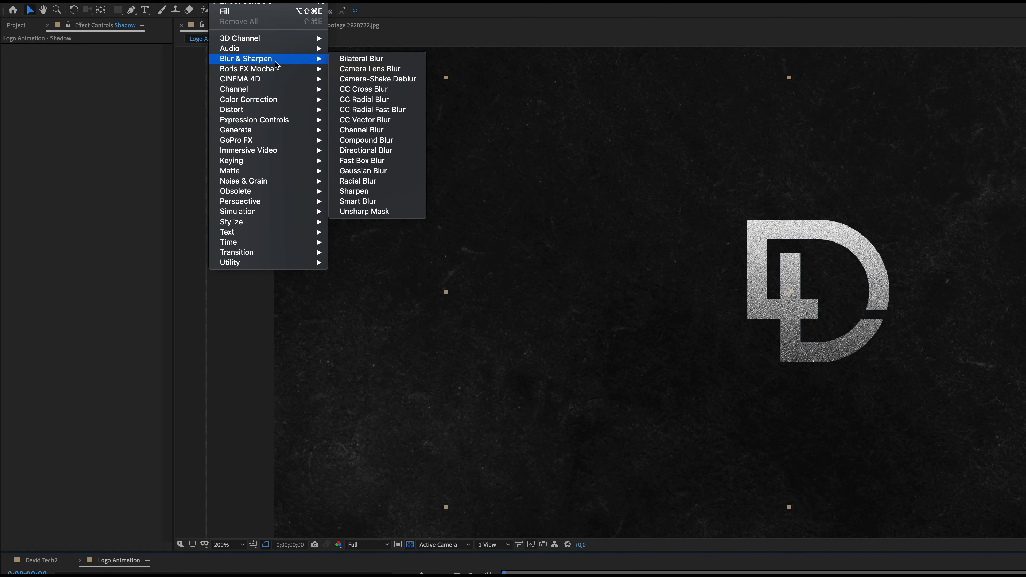
pyautogui.click(376, 114)
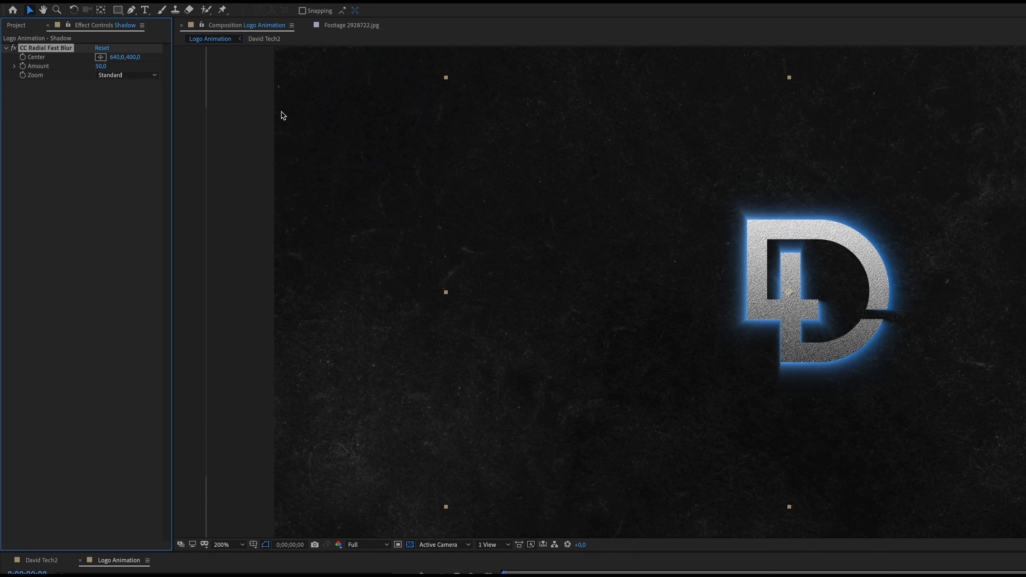
pyautogui.click(116, 75)
pyautogui.click(120, 96)
pyautogui.moveTo(102, 67); pyautogui.dragTo(129, 70)
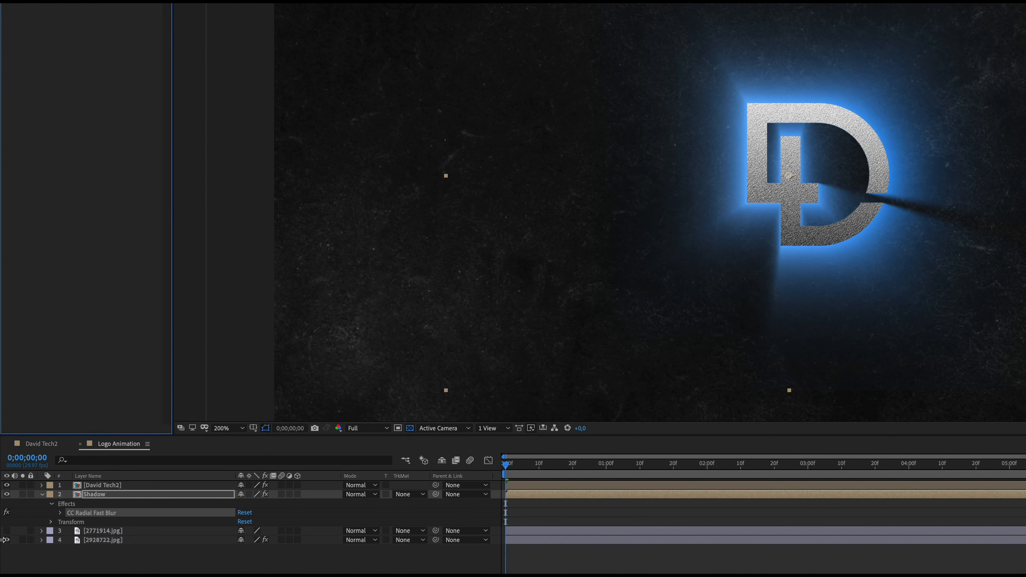
# Hide the logo and background layers and move the radial blur's center above the logo to 651, 78
pyautogui.click(6, 484)
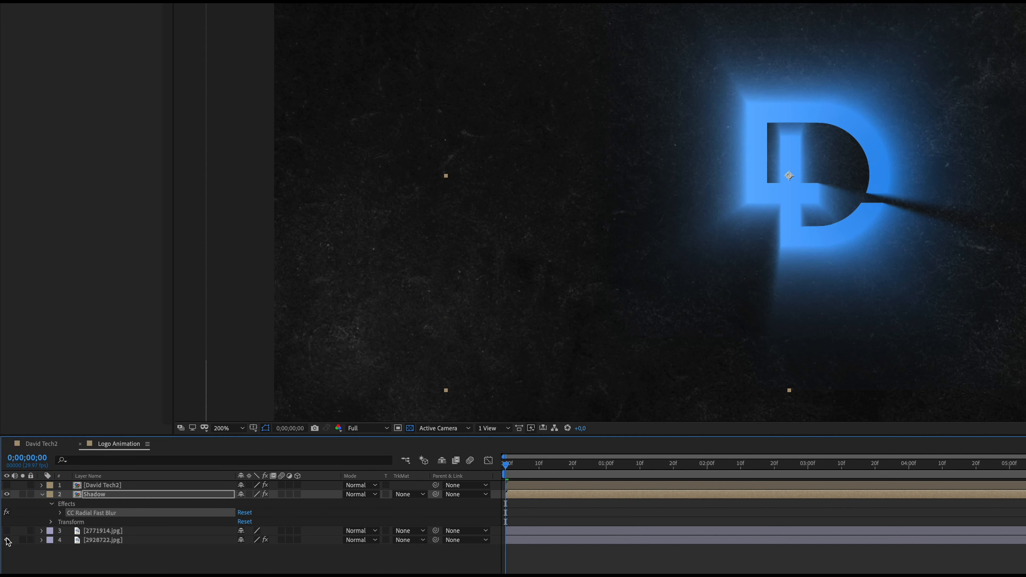
pyautogui.click(7, 539)
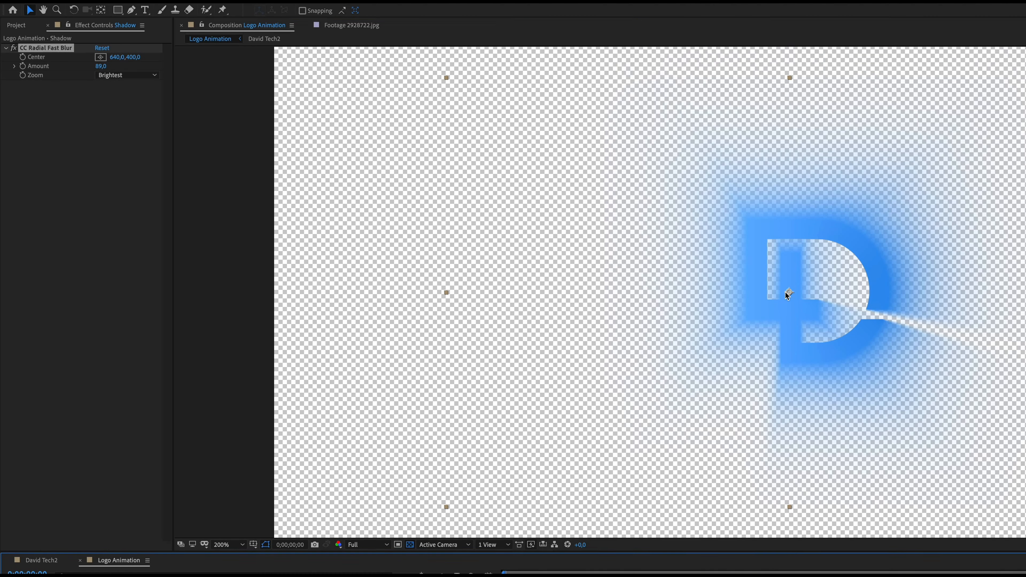
pyautogui.moveTo(786, 175); pyautogui.dragTo(778, 212)
pyautogui.moveTo(778, 329)
pyautogui.mouseDown()
pyautogui.moveTo(799, 186)
pyautogui.moveTo(792, 103)
pyautogui.moveTo(793, 120)
pyautogui.mouseUp()
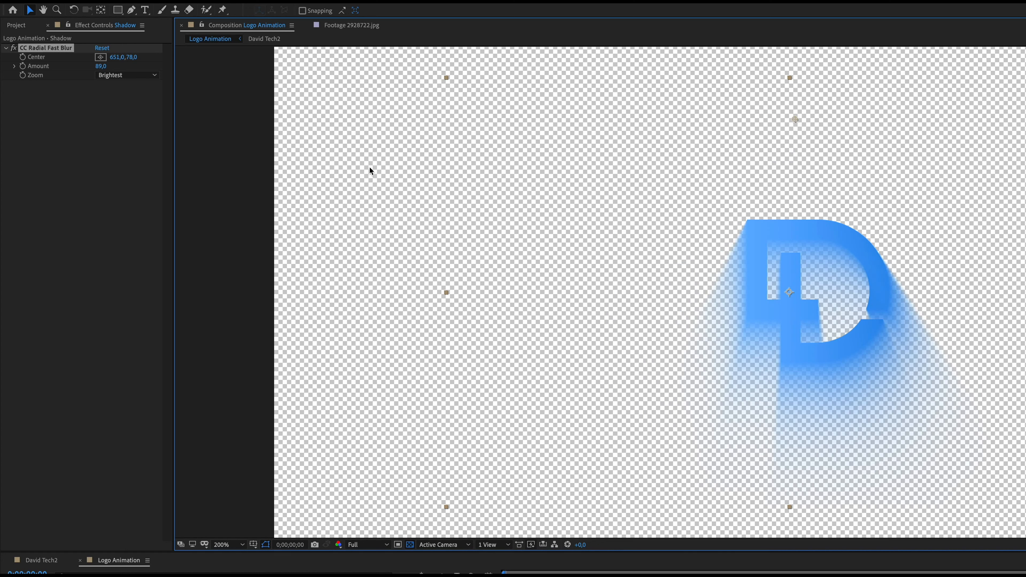
# Apply a Fill effect to the Shadow layer and set its color to black
pyautogui.click(227, 0)
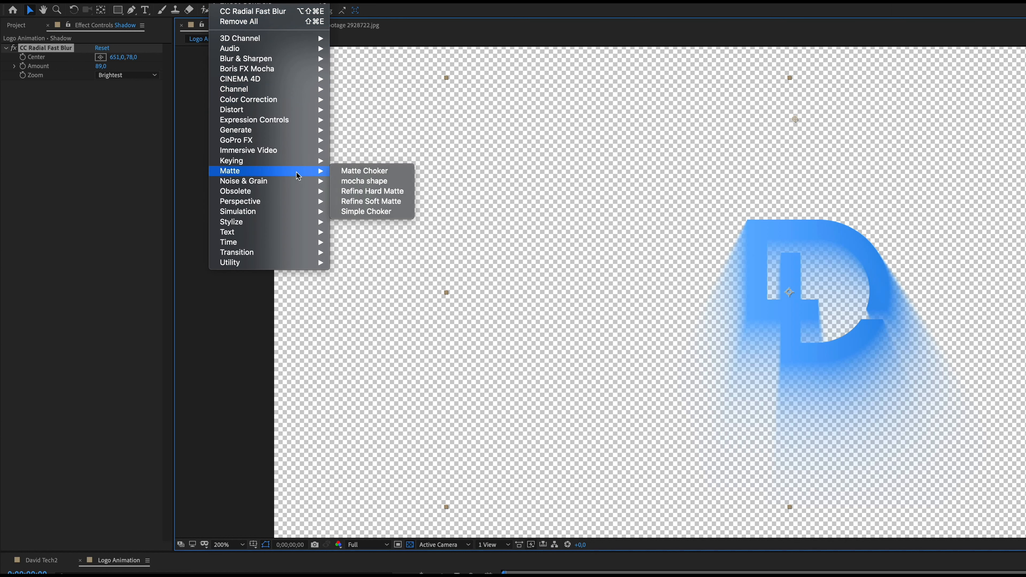
pyautogui.moveTo(283, 131)
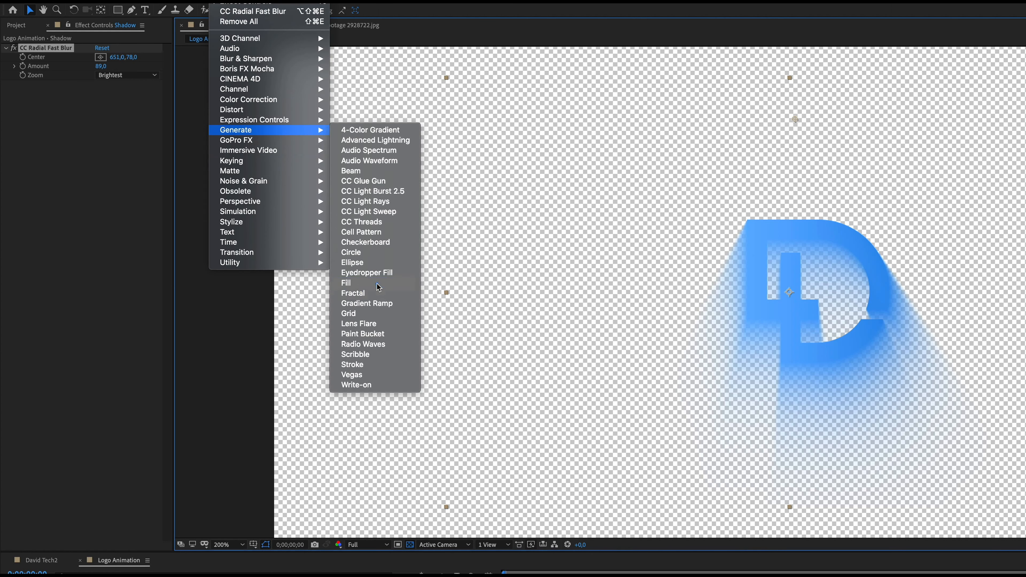
pyautogui.click(352, 283)
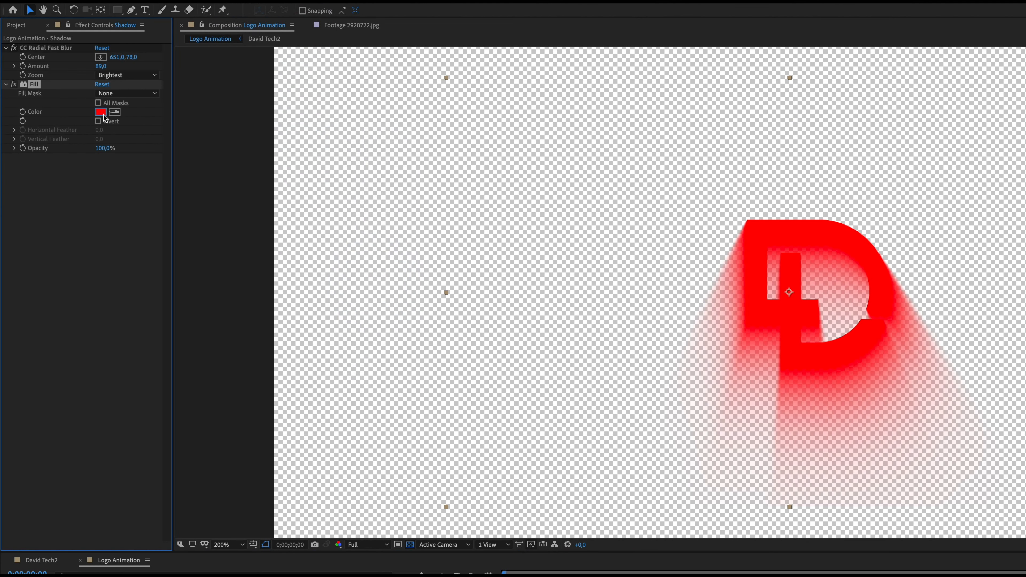
pyautogui.click(103, 114)
pyautogui.click(784, 511)
pyautogui.click(1021, 378)
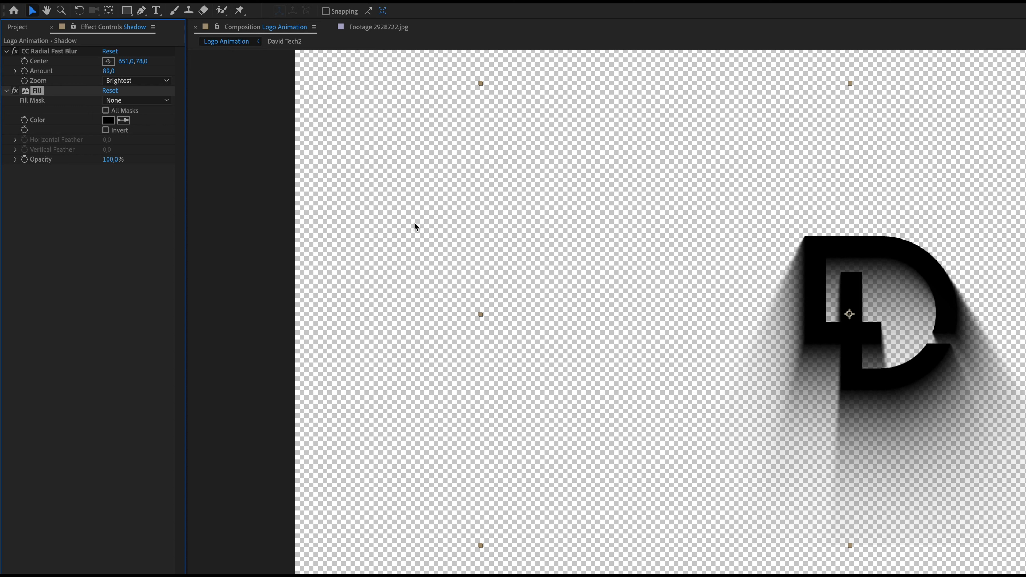
# Keyframe the Shadow's radial blur center from 1216, 44 on the first frame to a point above and left of the logo at 0;00;09;28
pyautogui.click(64, 51)
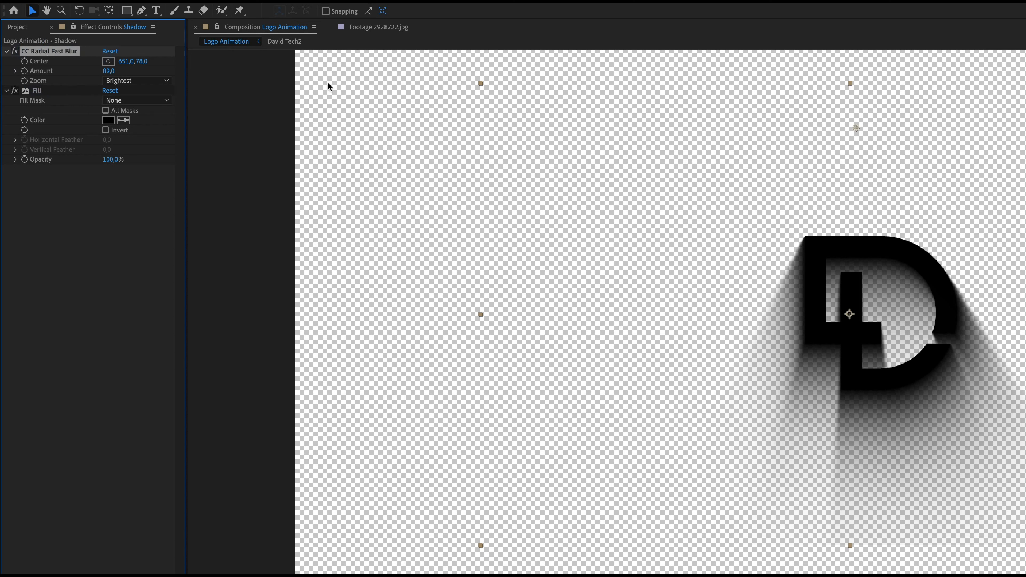
pyautogui.click(25, 61)
pyautogui.moveTo(853, 128)
pyautogui.mouseDown()
pyautogui.moveTo(823, 125)
pyautogui.moveTo(914, 108)
pyautogui.mouseUp()
pyautogui.moveTo(340, 393); pyautogui.dragTo(1014, 393)
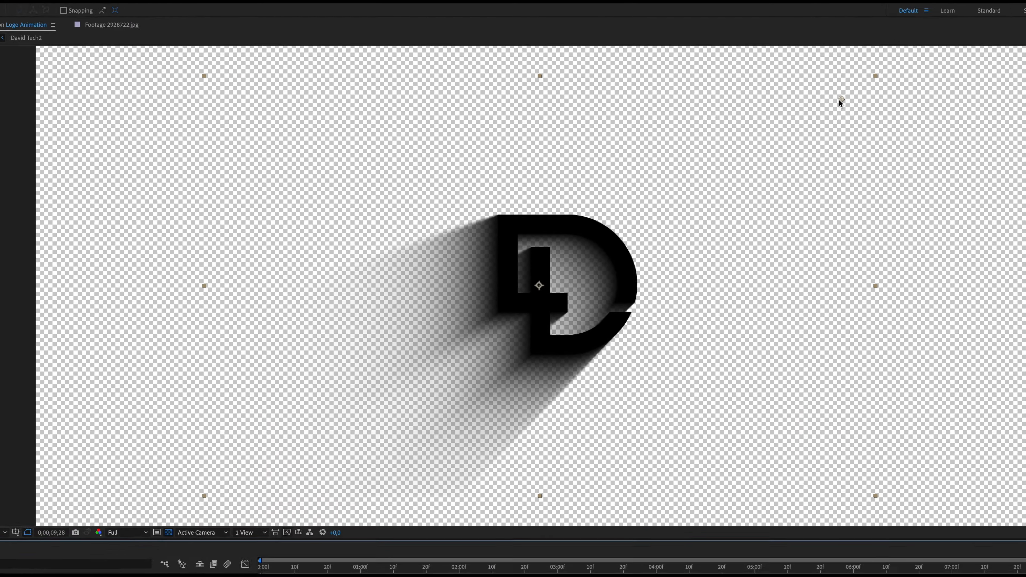
pyautogui.moveTo(739, 70); pyautogui.dragTo(401, 72)
pyautogui.moveTo(340, 106); pyautogui.dragTo(322, 102)
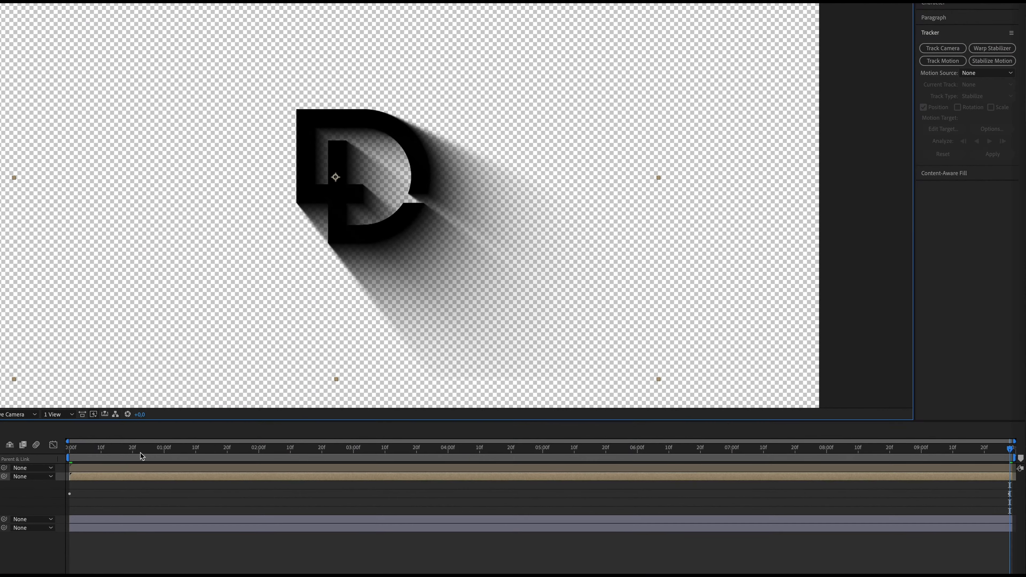
pyautogui.moveTo(141, 453); pyautogui.dragTo(728, 460)
pyautogui.moveTo(773, 462); pyautogui.dragTo(59, 480)
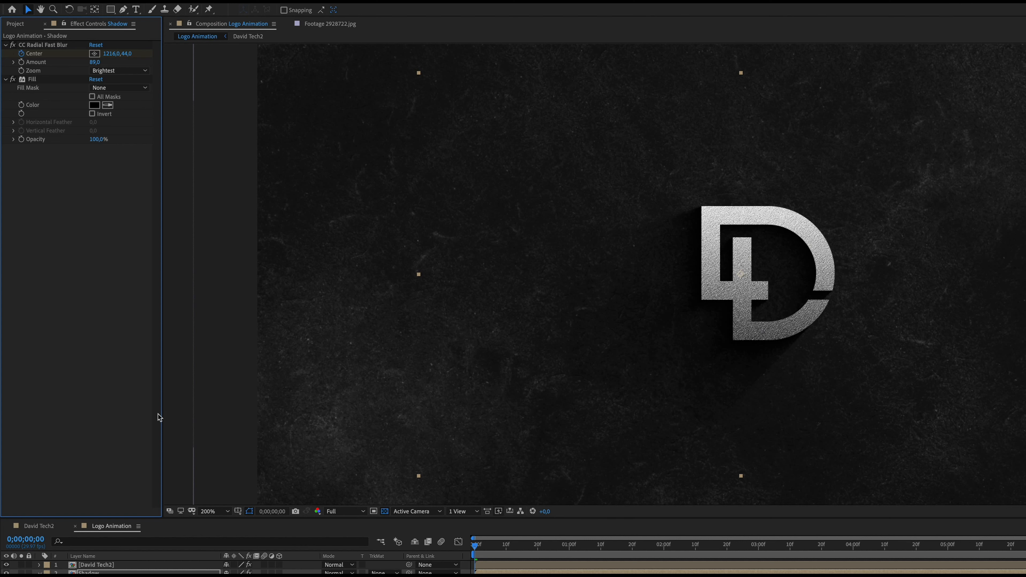
# Collapse the existing effects on the David Tech2 logo layer and apply CC Light Sweep to it
pyautogui.click(85, 566)
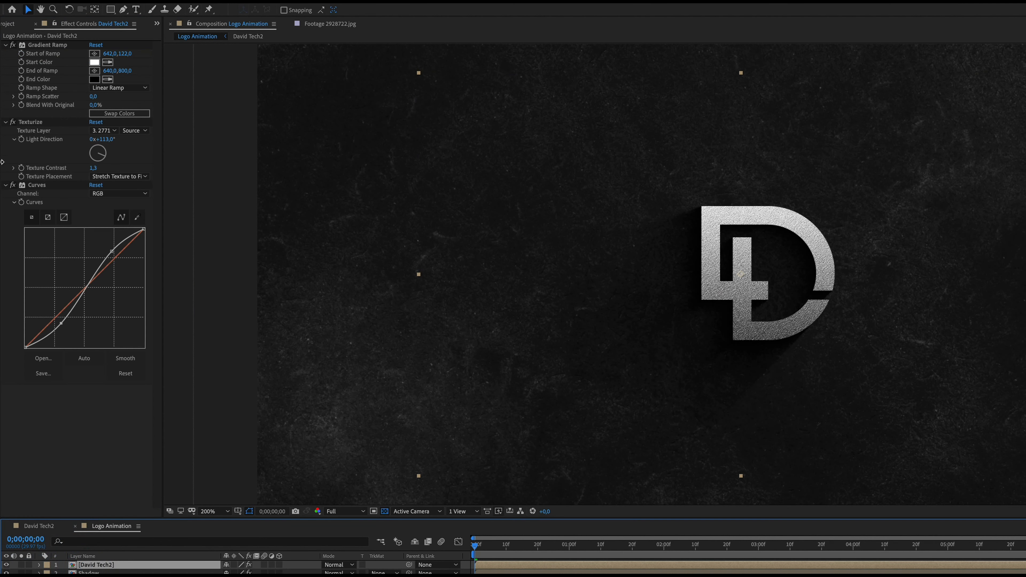
pyautogui.click(5, 185)
pyautogui.click(6, 121)
pyautogui.click(5, 44)
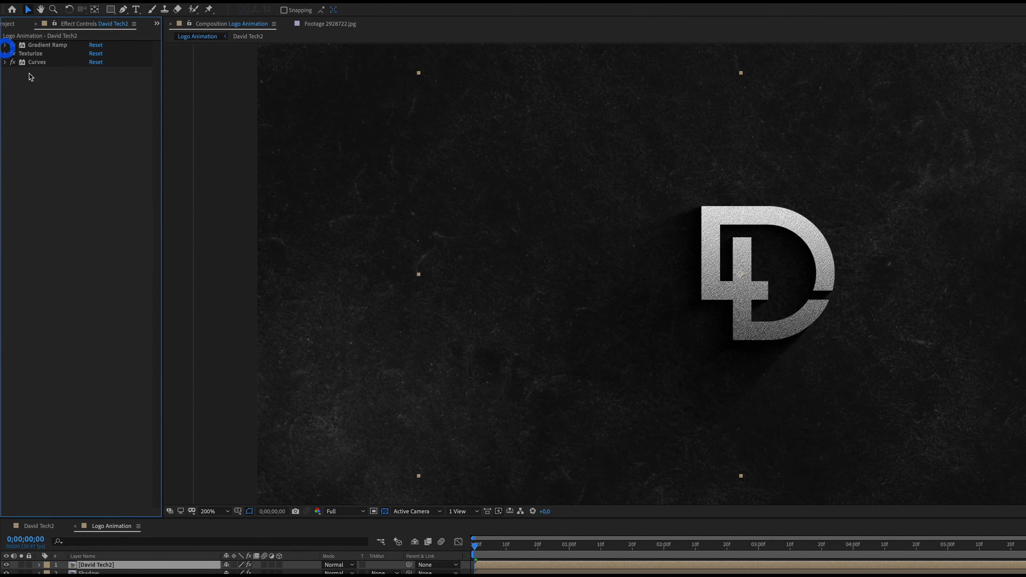
pyautogui.click(207, 2)
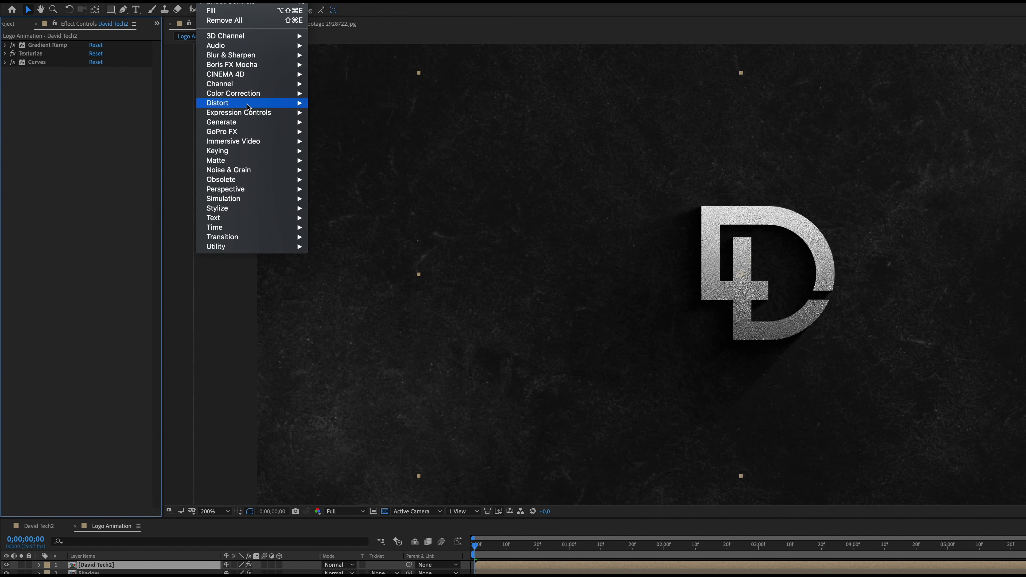
pyautogui.moveTo(263, 126)
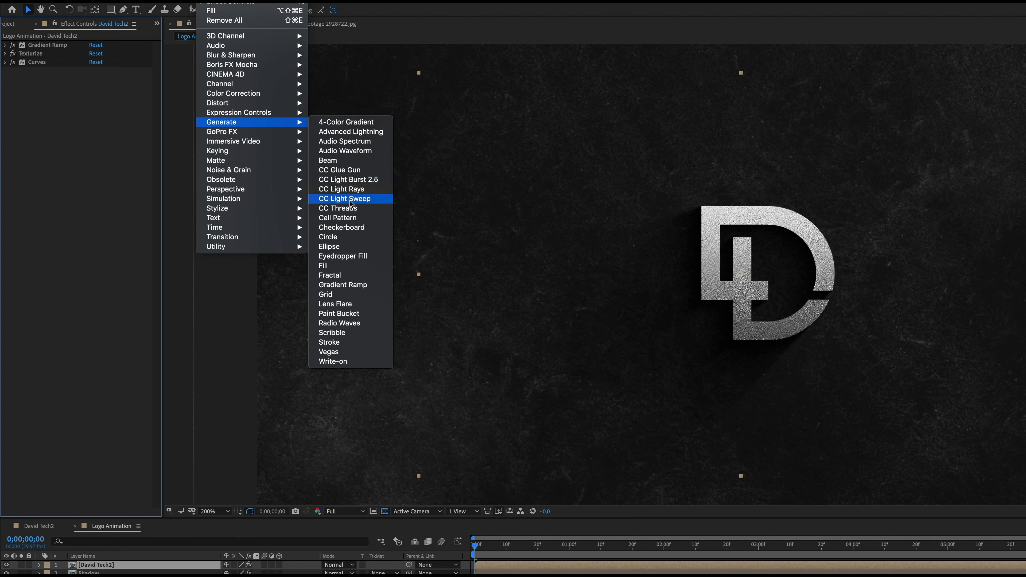
pyautogui.click(344, 198)
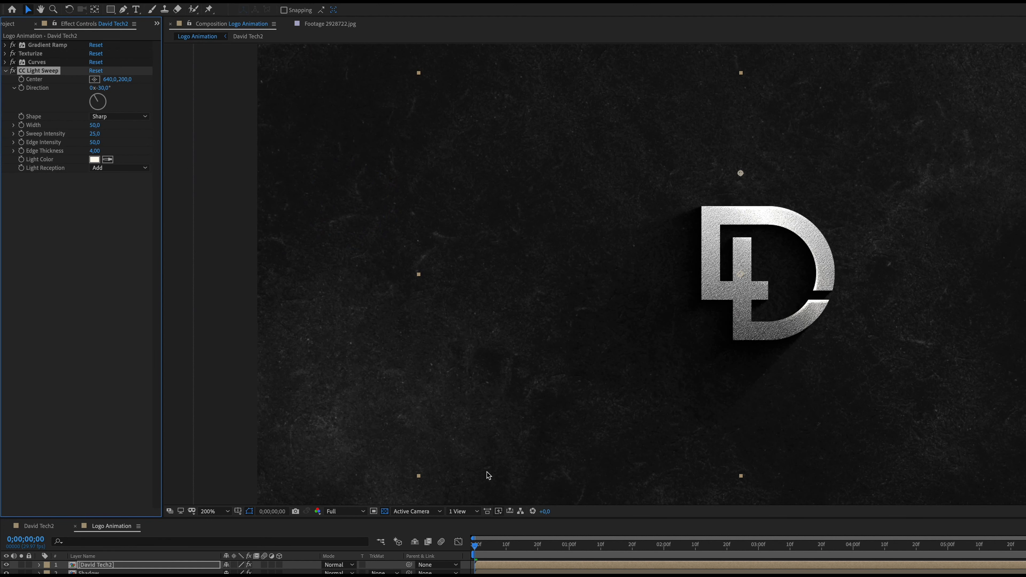
# Place the light sweep's center below and left of the logo at 529, 520 and keyframe it on the first frame
pyautogui.moveTo(476, 548); pyautogui.dragTo(594, 553)
pyautogui.press('space')
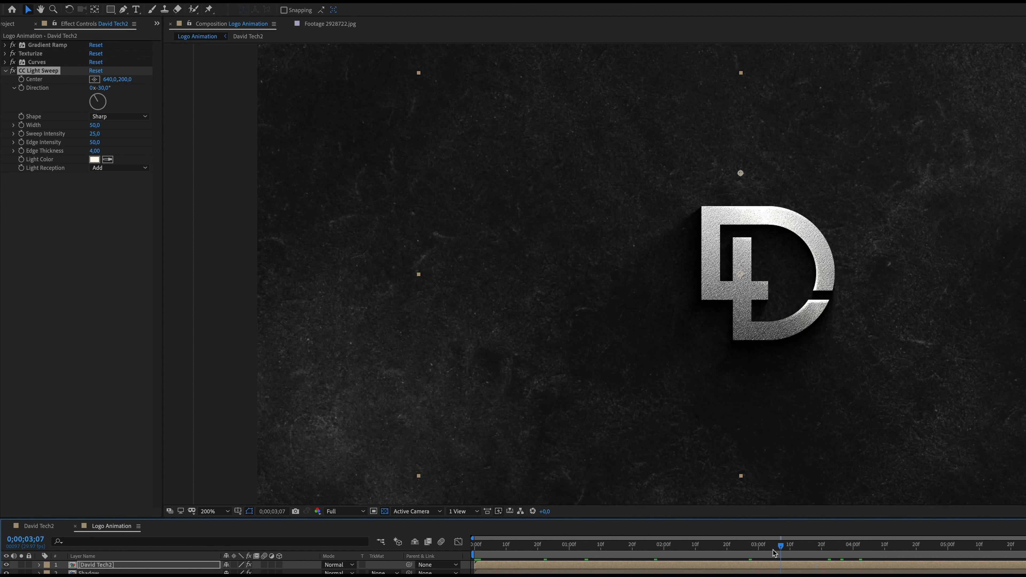
pyautogui.click(431, 532)
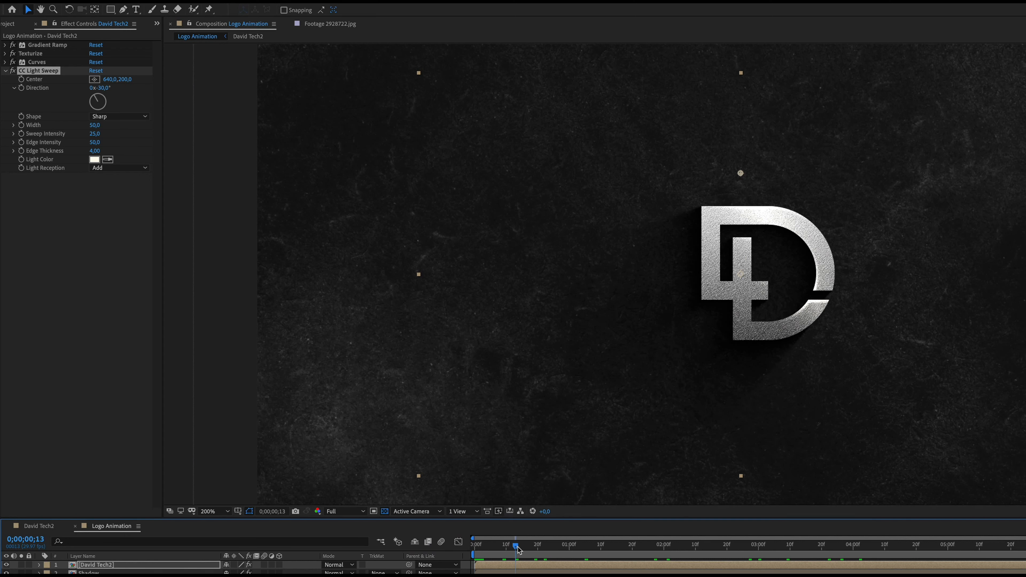
pyautogui.moveTo(495, 547); pyautogui.dragTo(560, 547)
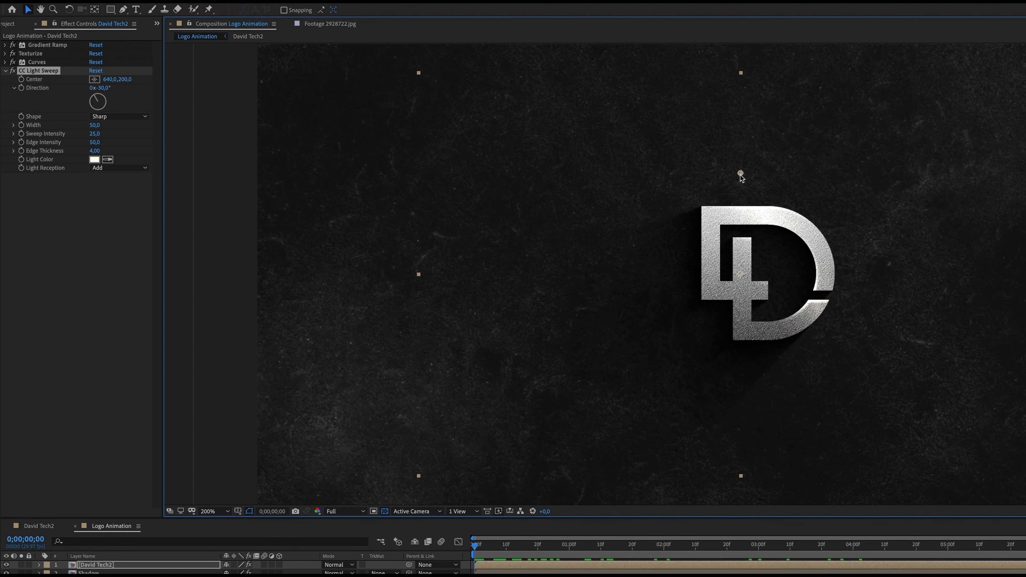
pyautogui.moveTo(741, 175); pyautogui.dragTo(668, 351)
pyautogui.click(684, 335)
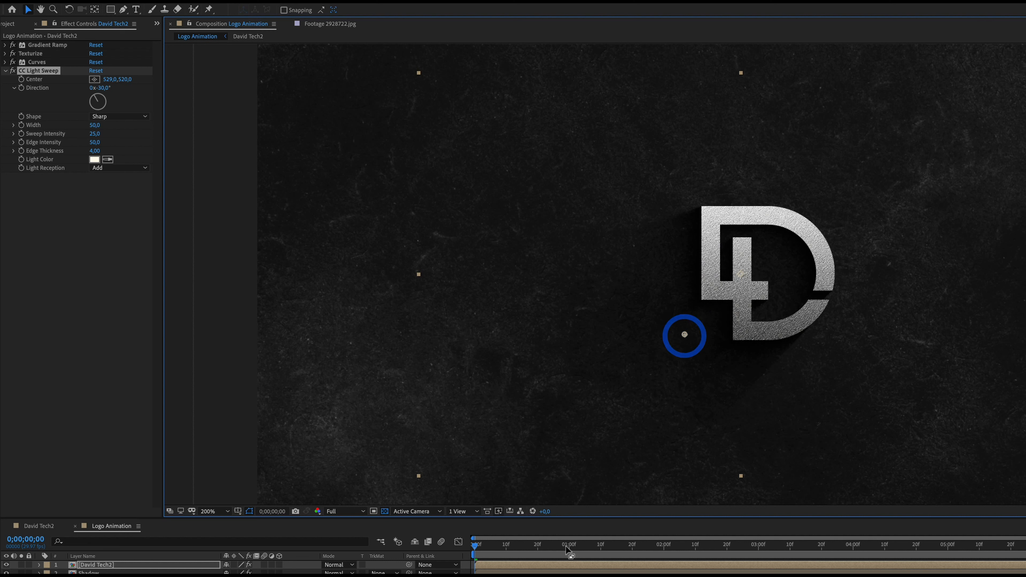
pyautogui.click(23, 84)
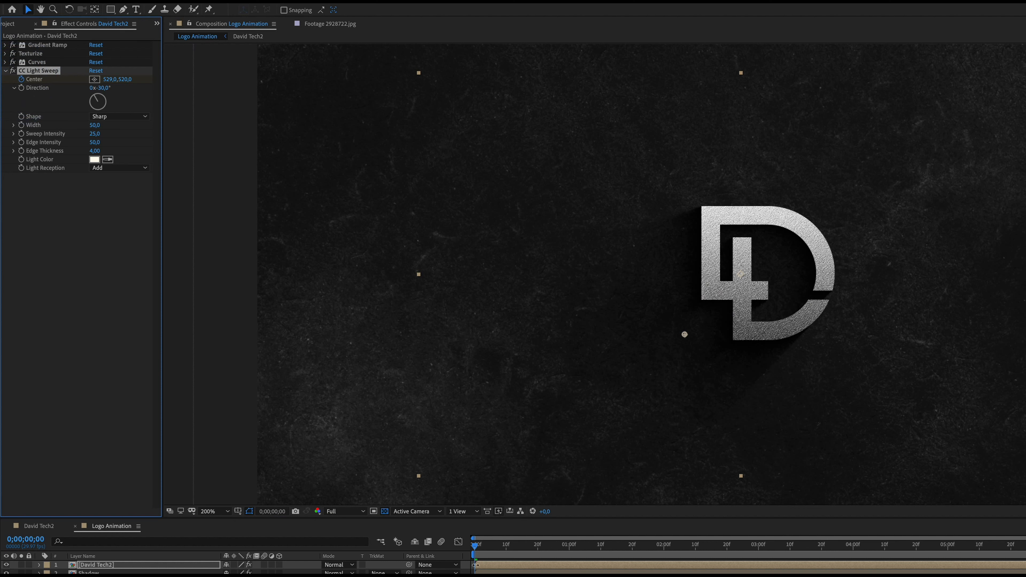
# Keyframe the light sweep's center above and right of the logo at the end of the composition, 0;00;09;28
pyautogui.click(476, 547)
pyautogui.press('space')
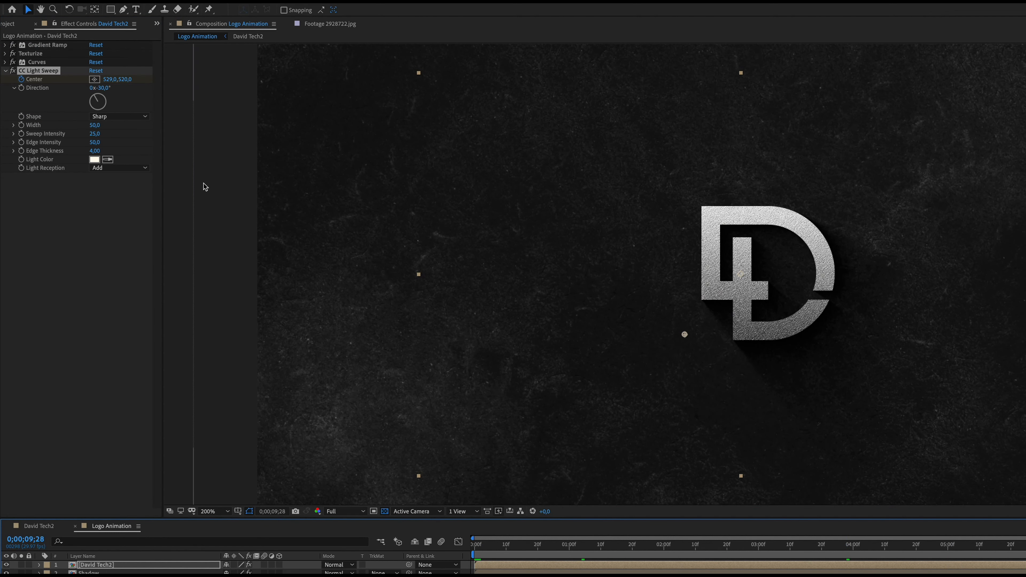
pyautogui.moveTo(685, 335); pyautogui.dragTo(842, 207)
# Set the light sweep's Width to 15, Sweep Intensity to 53, Edge Intensity to 54 and Edge Thickness to 0.70
pyautogui.moveTo(592, 545); pyautogui.dragTo(530, 547)
pyautogui.moveTo(679, 548); pyautogui.dragTo(741, 549)
pyautogui.click(394, 339)
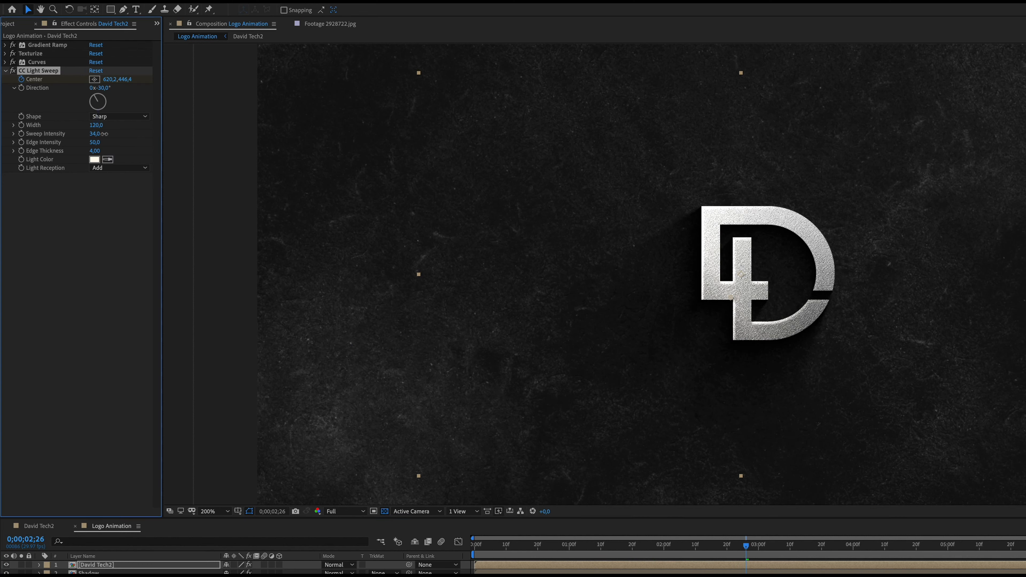
pyautogui.moveTo(104, 134)
pyautogui.mouseDown()
pyautogui.moveTo(123, 136)
pyautogui.moveTo(98, 143)
pyautogui.mouseUp()
pyautogui.moveTo(95, 151); pyautogui.dragTo(70, 152)
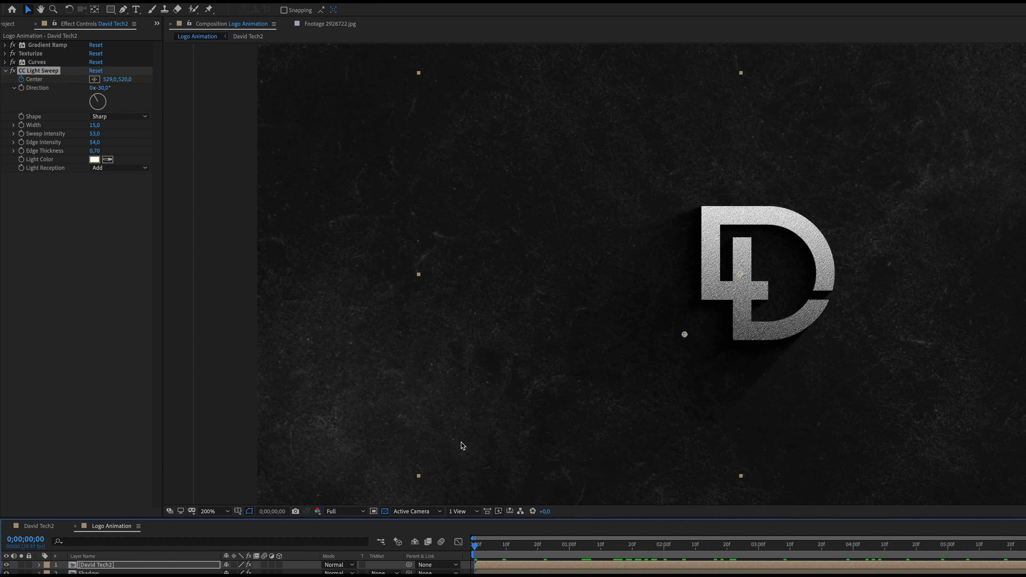
# Add a second CC Light Sweep to the logo and keyframe its center from 455, 563 on the first frame to 831, 256 at 0;00;07;00
pyautogui.click(207, 0)
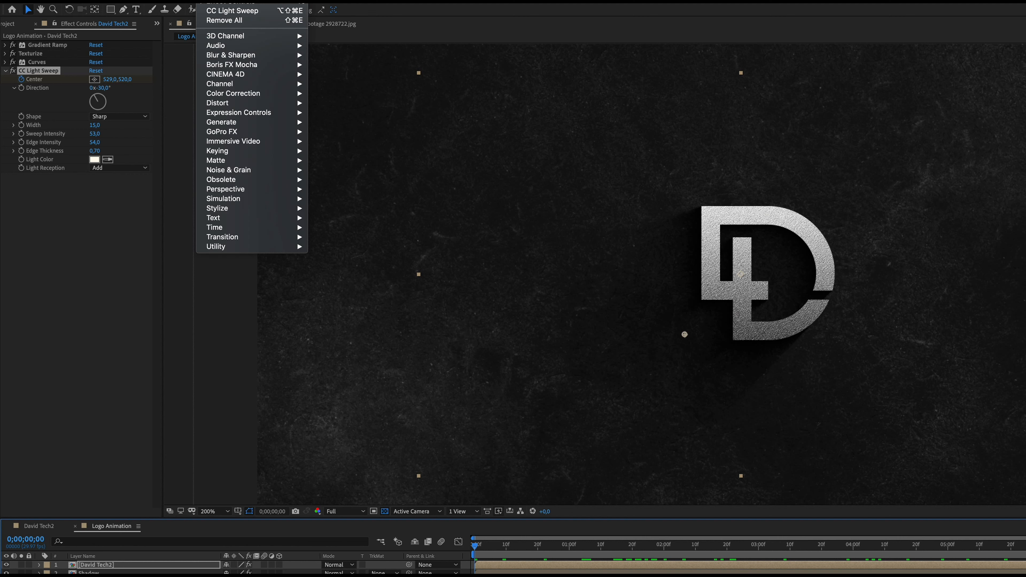
pyautogui.click(365, 198)
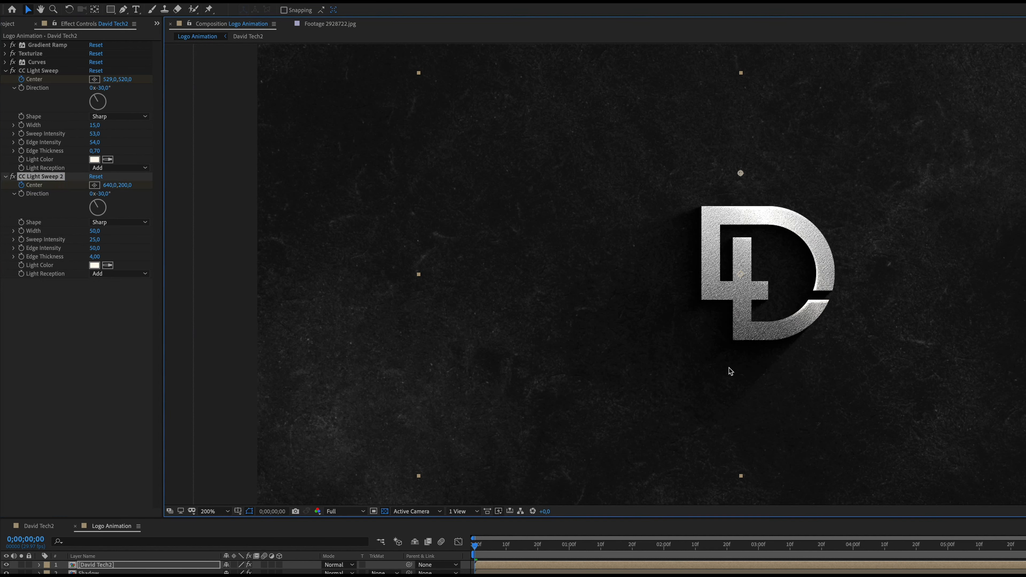
pyautogui.moveTo(741, 174); pyautogui.dragTo(647, 357)
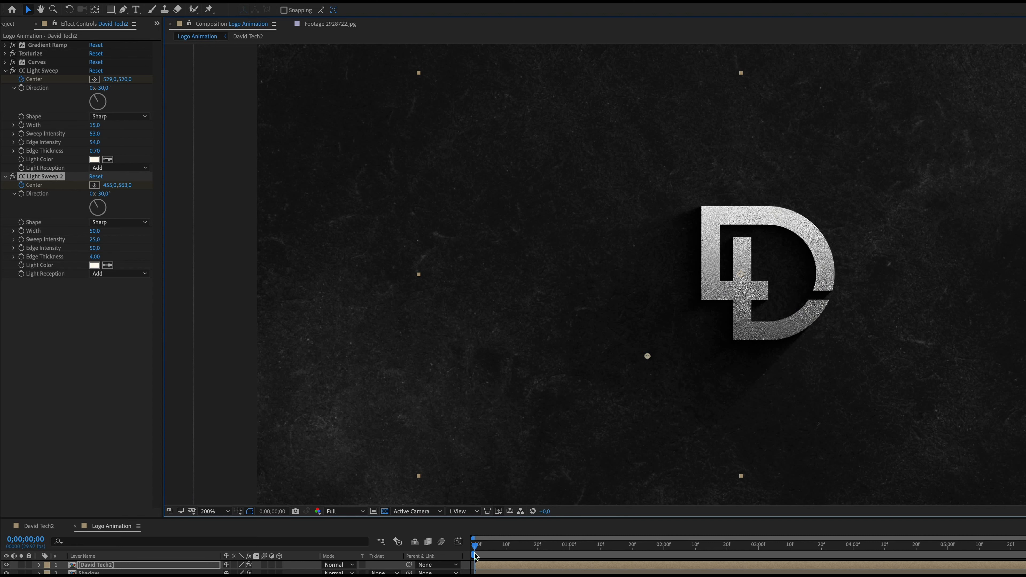
pyautogui.press('space')
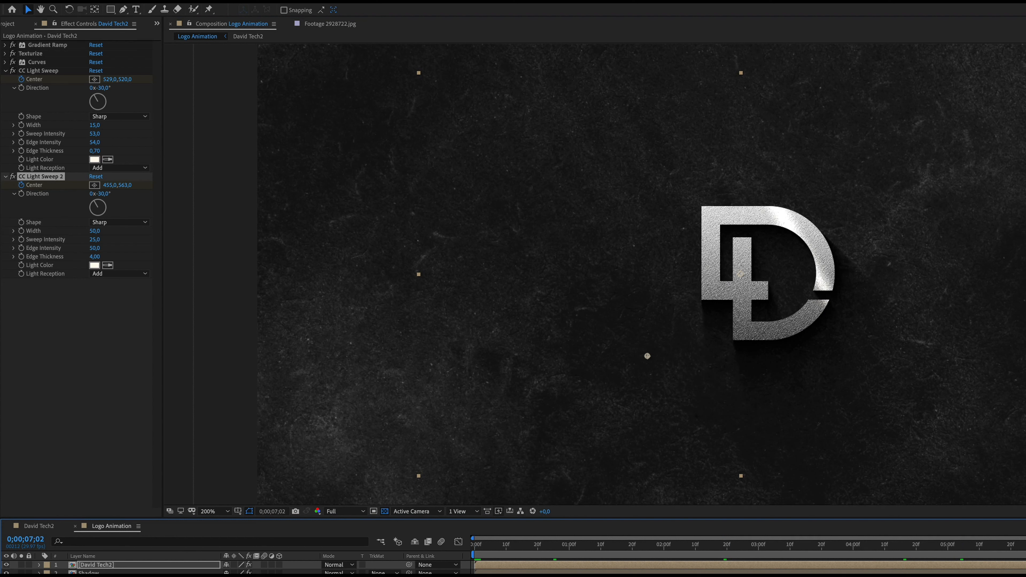
pyautogui.moveTo(647, 356); pyautogui.dragTo(830, 205)
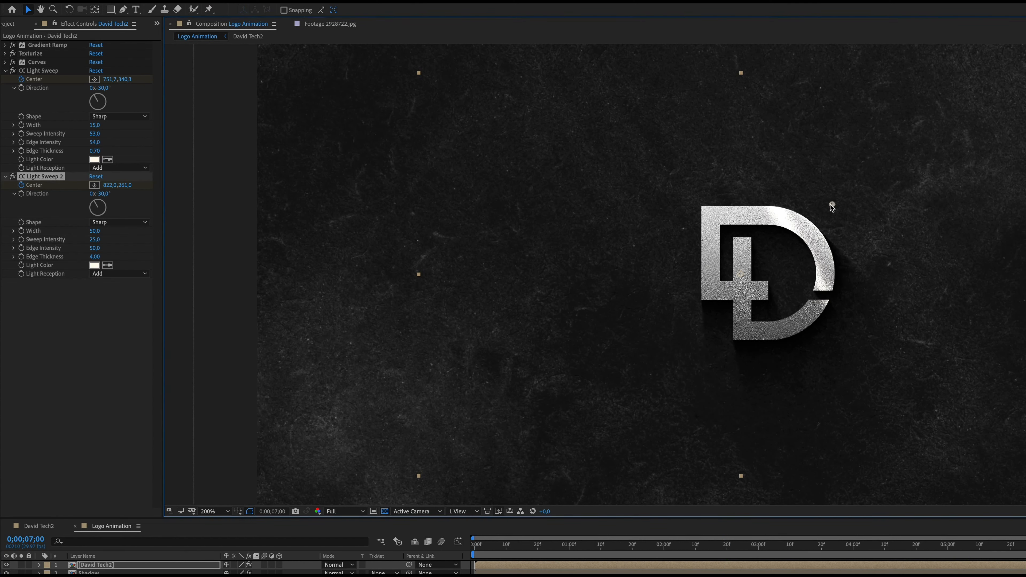
# Set the second light sweep's Light Color to a dark brown
pyautogui.click(95, 265)
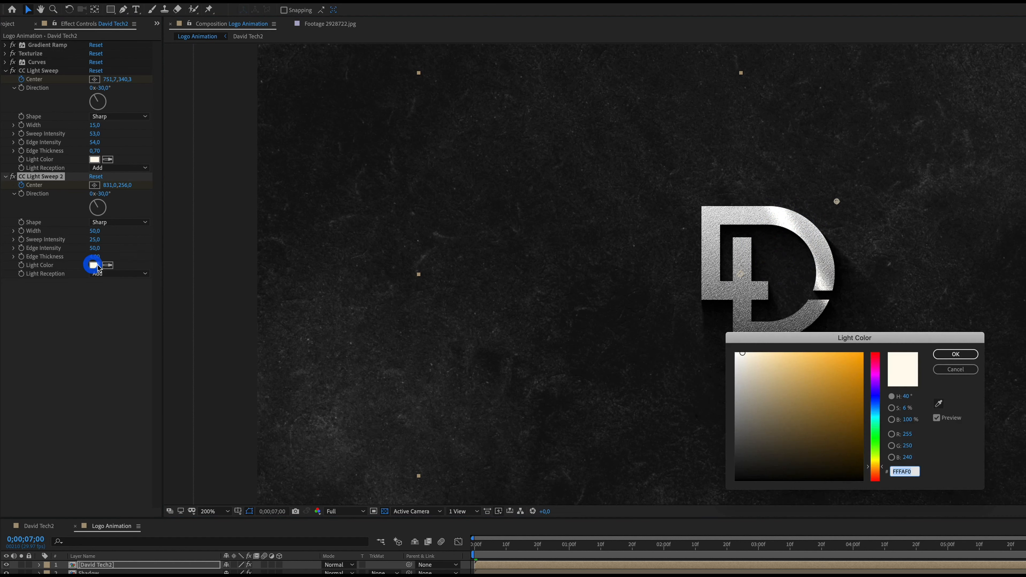
pyautogui.click(845, 450)
pyautogui.moveTo(849, 449); pyautogui.dragTo(833, 450)
pyautogui.click(954, 373)
pyautogui.click(865, 547)
pyautogui.click(94, 265)
pyautogui.click(955, 355)
# Set the second sweep's Width to 84, Sweep Intensity to 224, Edge Intensity to 4 and Edge Thickness to 0.40, and preview the sweep
pyautogui.moveTo(94, 232); pyautogui.dragTo(112, 231)
pyautogui.moveTo(95, 239); pyautogui.dragTo(213, 239)
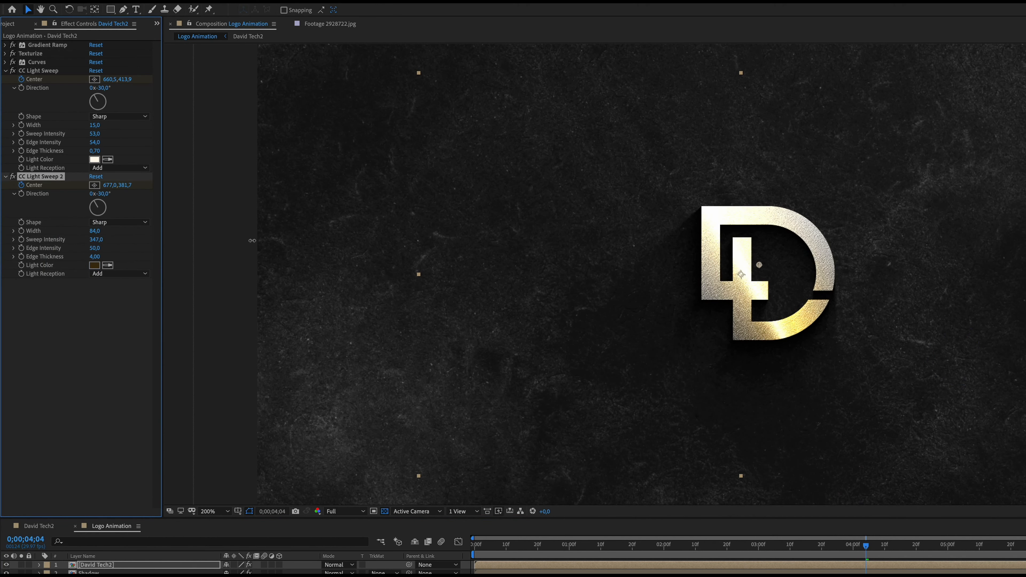
pyautogui.moveTo(294, 261); pyautogui.dragTo(94, 248)
pyautogui.moveTo(865, 547); pyautogui.dragTo(767, 554)
pyautogui.press('space')
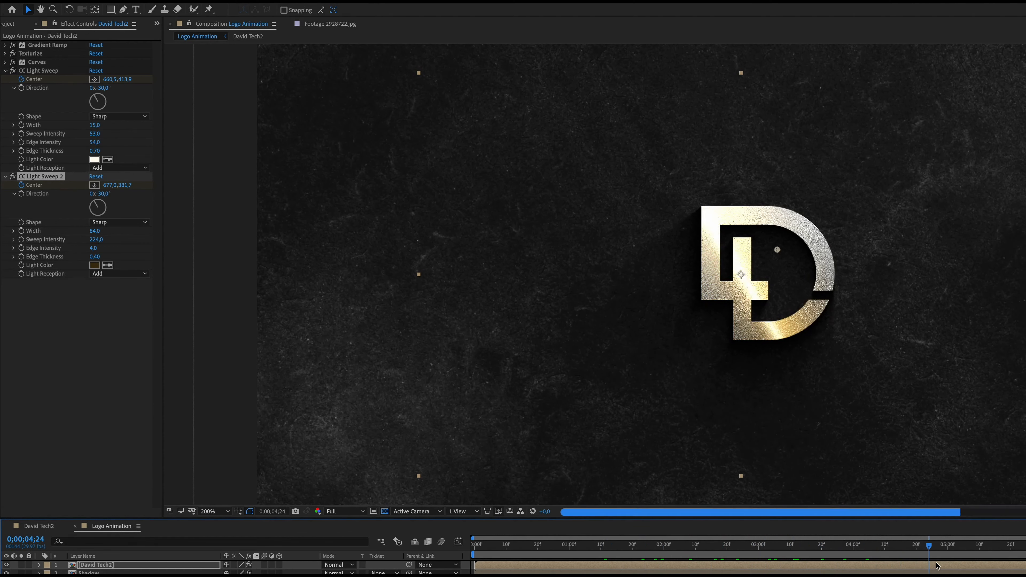
pyautogui.moveTo(1025, 551); pyautogui.dragTo(730, 550)
# Keyframe the second sweep's Sweep Intensity from 224 on the first frame to 0 at 0;00;06;19, and preview the fade
pyautogui.click(26, 241)
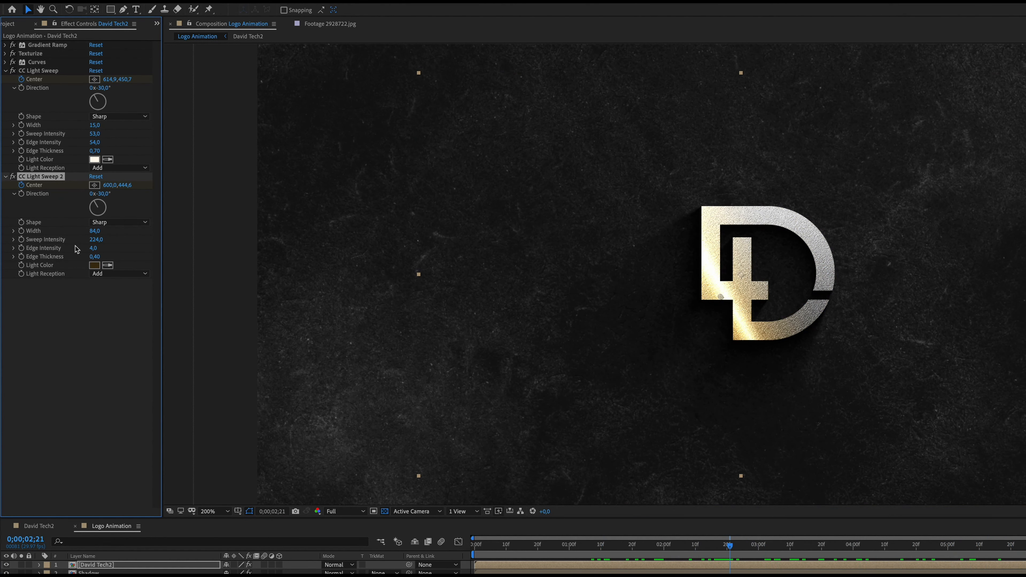
pyautogui.moveTo(727, 547); pyautogui.dragTo(447, 569)
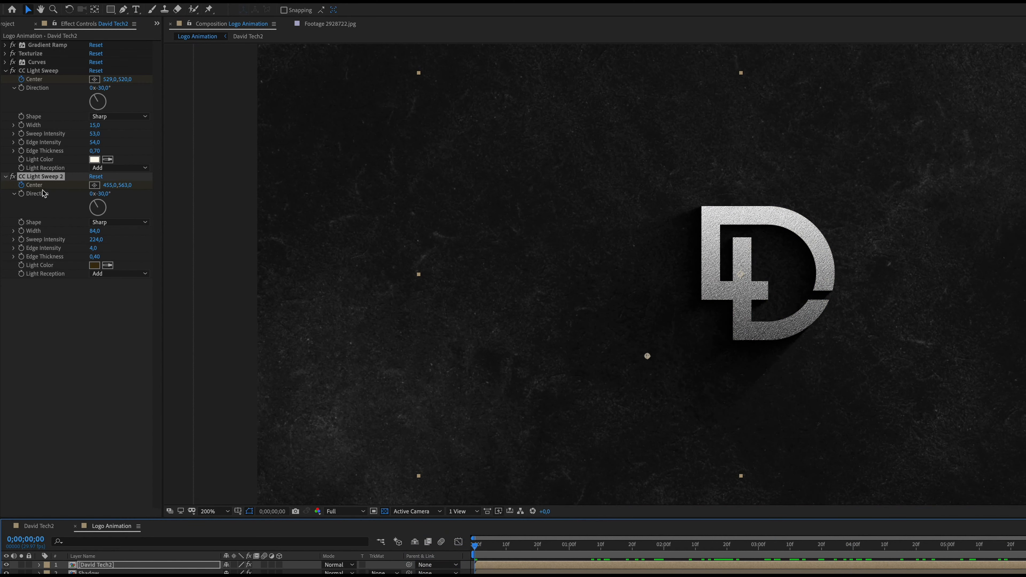
pyautogui.click(21, 240)
pyautogui.moveTo(474, 545); pyautogui.dragTo(930, 483)
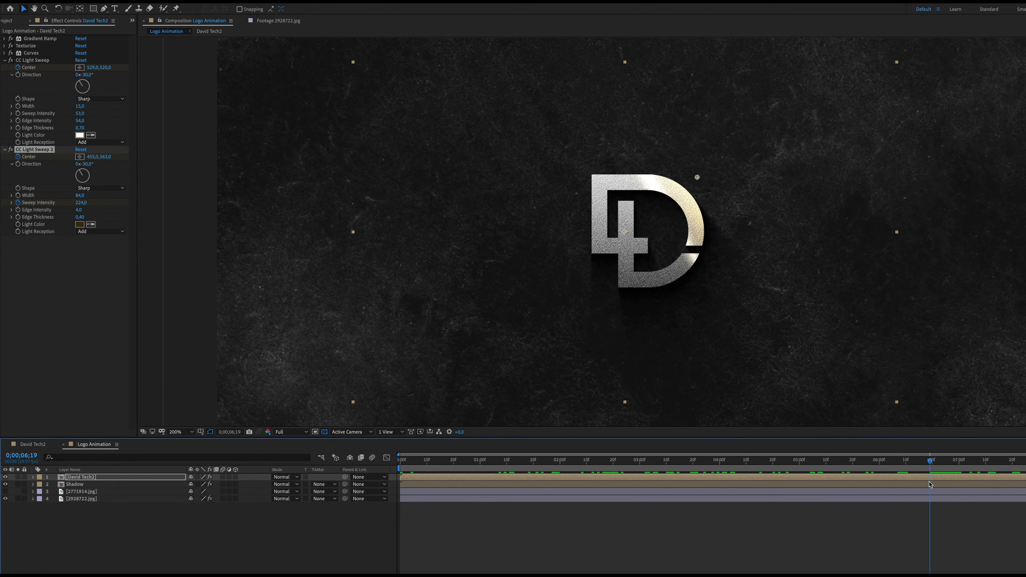
pyautogui.click(82, 202)
pyautogui.write('0')
pyautogui.press('Return')
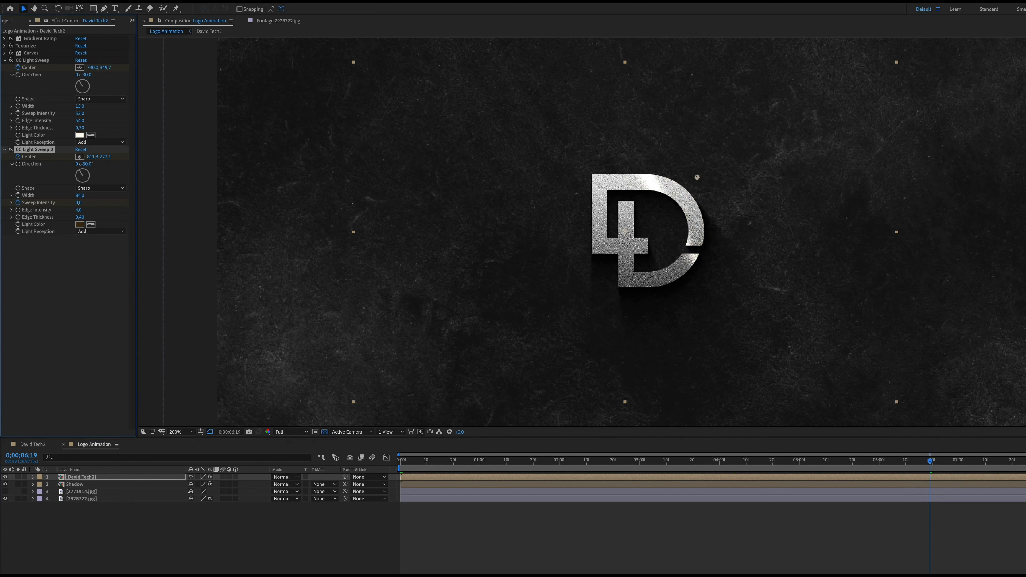
pyautogui.moveTo(930, 463); pyautogui.dragTo(685, 463)
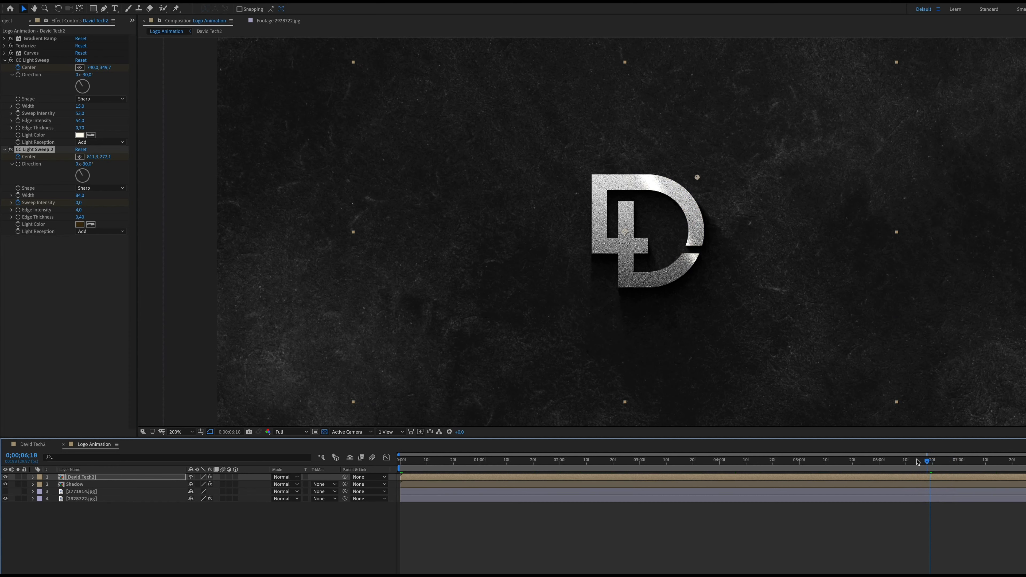
pyautogui.press('space')
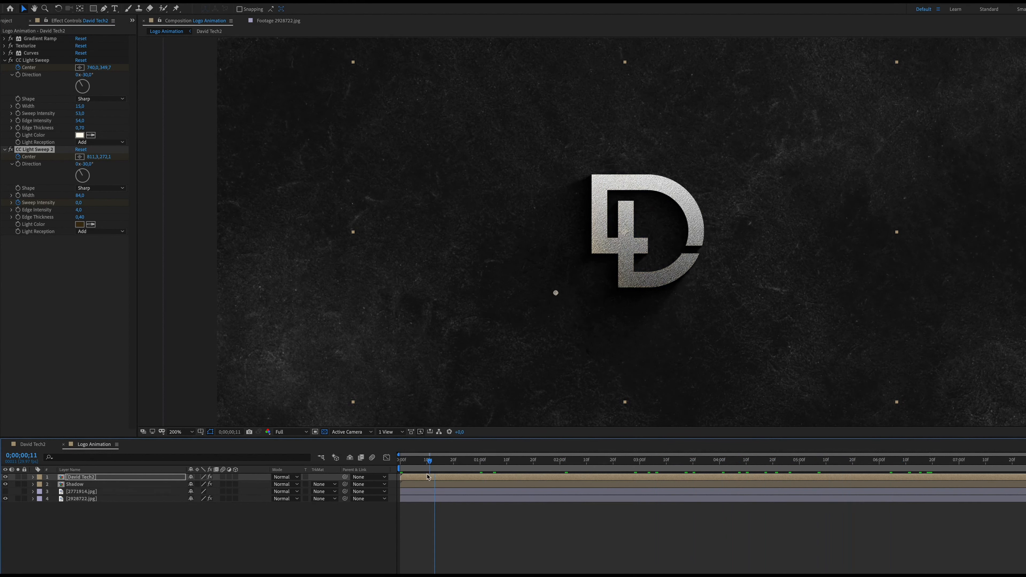
# Move both CC Light Sweep effects above Texturize in the logo's effect order and preview the sweep
pyautogui.moveTo(850, 463); pyautogui.dragTo(435, 469)
pyautogui.click(4, 149)
pyautogui.click(4, 60)
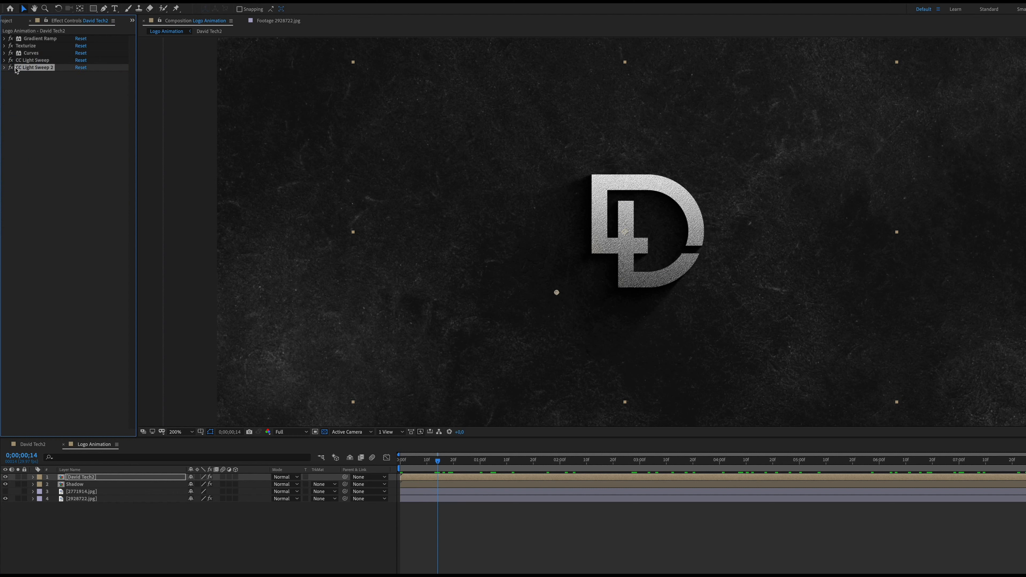
pyautogui.moveTo(35, 63)
pyautogui.mouseDown()
pyautogui.moveTo(58, 45)
pyautogui.moveTo(46, 50)
pyautogui.mouseUp()
pyautogui.moveTo(520, 462); pyautogui.dragTo(451, 445)
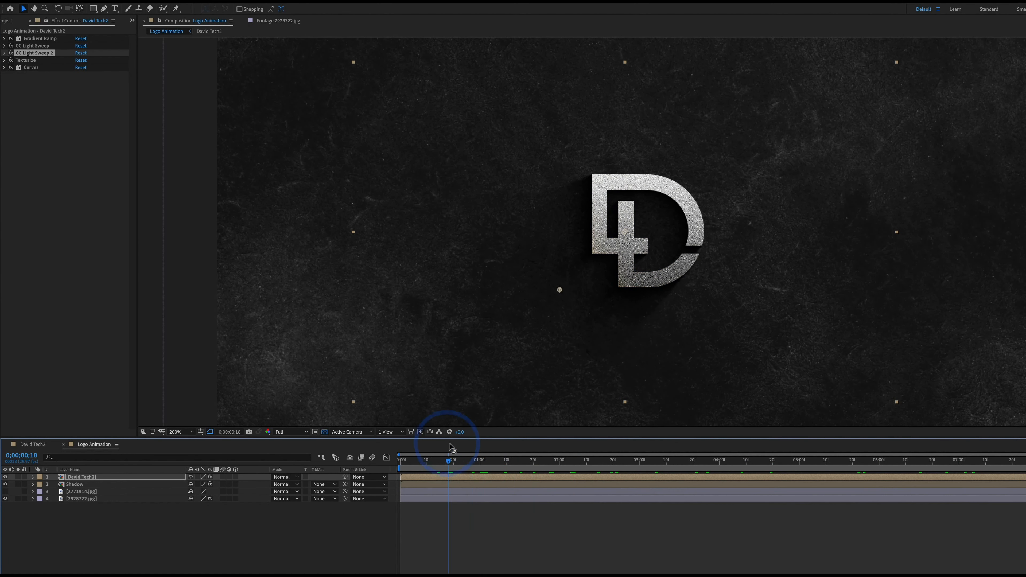
# Keyframe the logo's Gradient Ramp Start Color from near-black on the first frame to white at 0;00;01;00
pyautogui.click(4, 53)
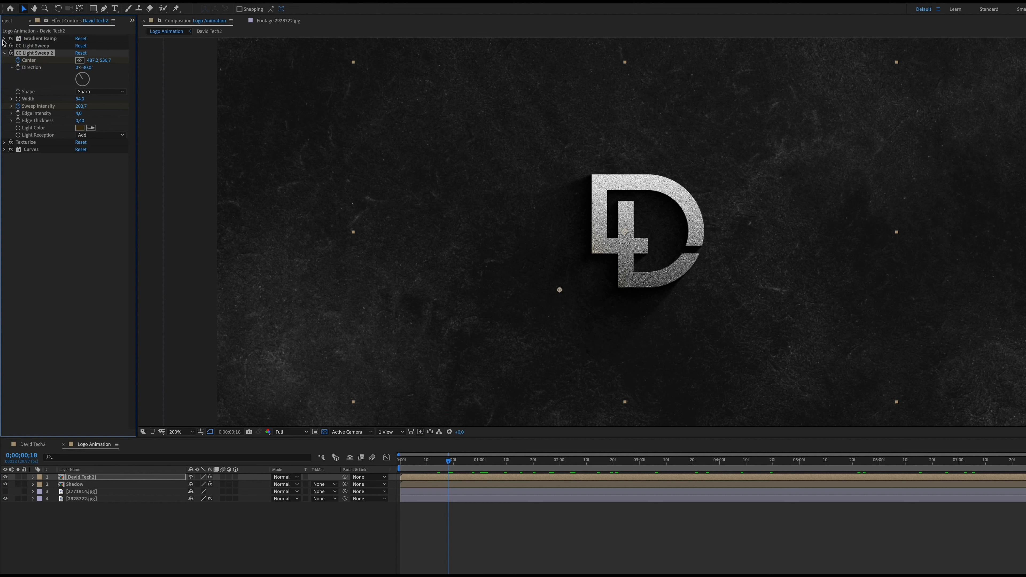
pyautogui.click(4, 38)
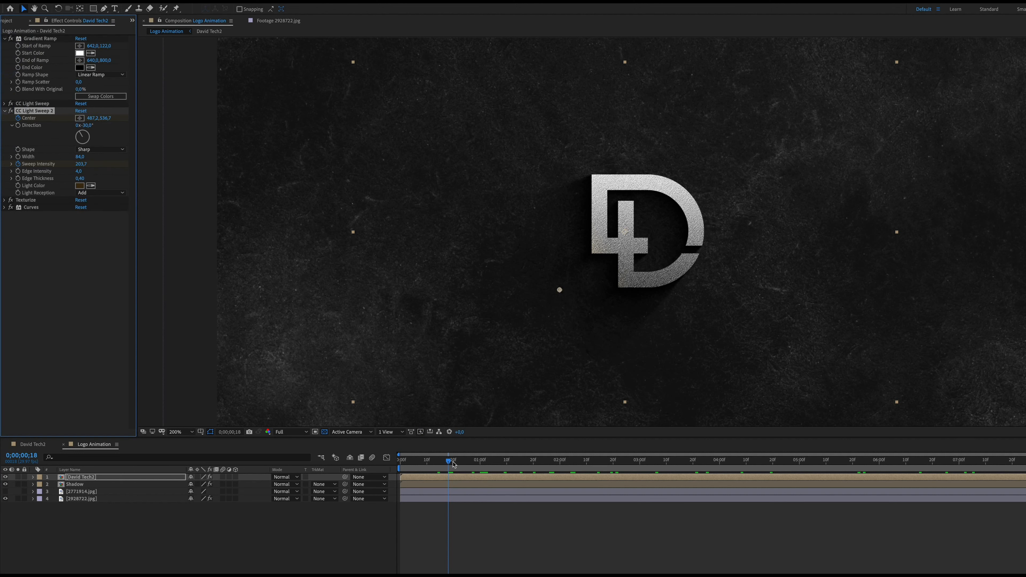
pyautogui.moveTo(448, 461)
pyautogui.mouseDown()
pyautogui.moveTo(472, 462)
pyautogui.moveTo(456, 461)
pyautogui.mouseUp()
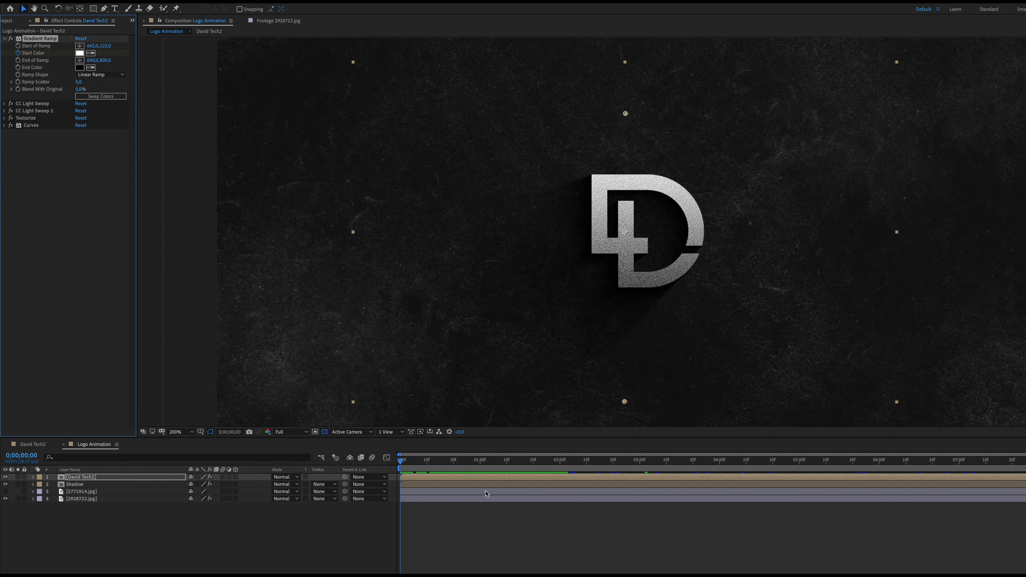
pyautogui.moveTo(401, 461); pyautogui.dragTo(480, 461)
pyautogui.click(18, 54)
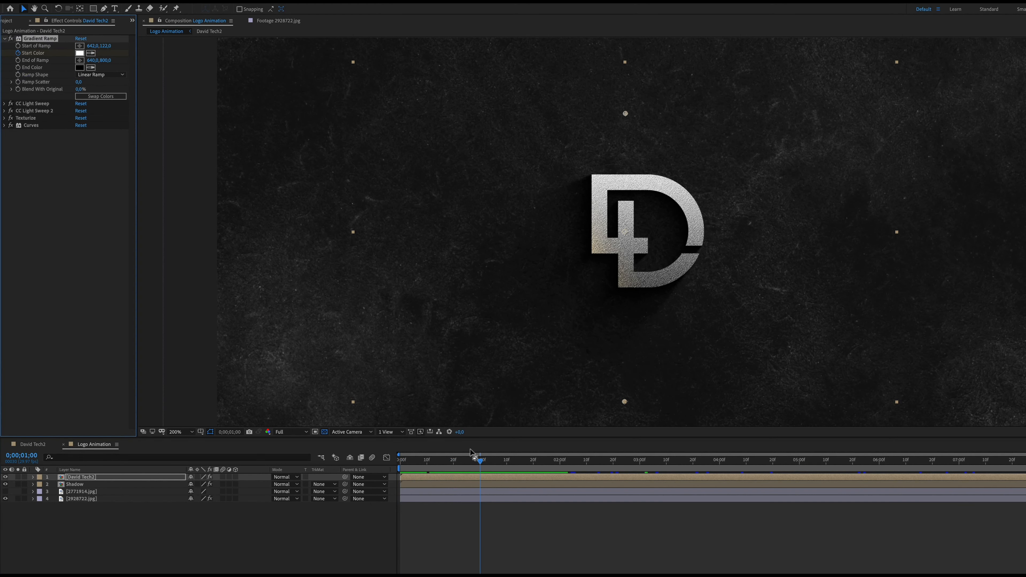
pyautogui.moveTo(481, 463); pyautogui.dragTo(400, 462)
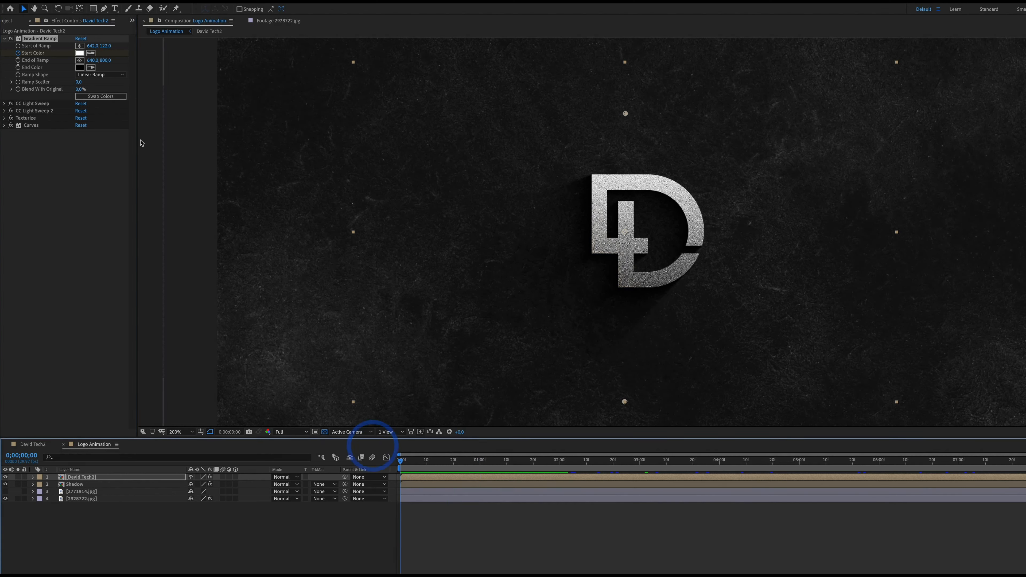
pyautogui.click(80, 53)
pyautogui.moveTo(632, 394); pyautogui.dragTo(610, 406)
pyautogui.click(794, 300)
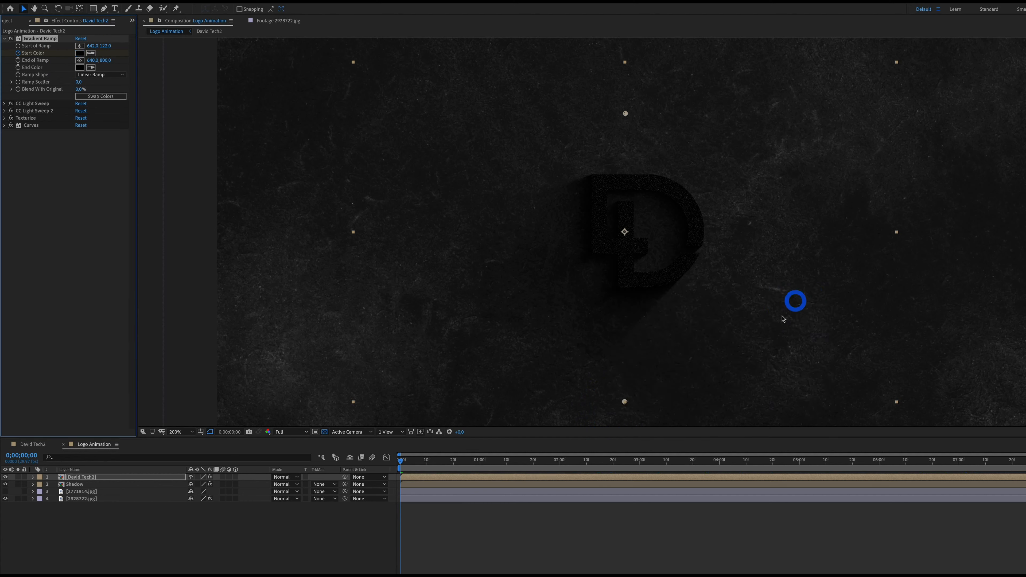
# Add a Gradient Ramp Start Color keyframe that holds white at 0;00;09;09
pyautogui.moveTo(400, 462); pyautogui.dragTo(971, 394)
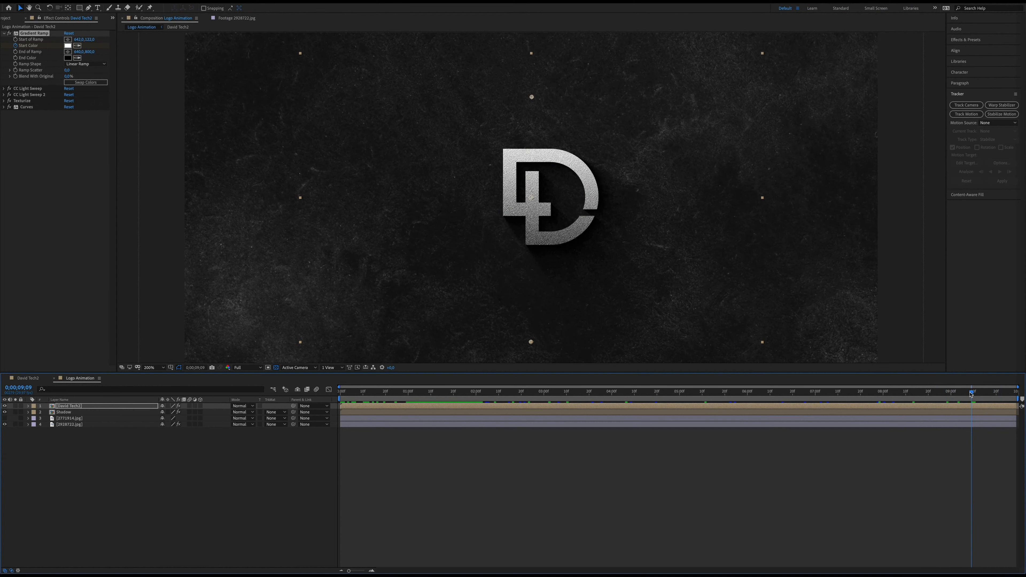
pyautogui.click(28, 406)
pyautogui.click(35, 412)
pyautogui.click(40, 419)
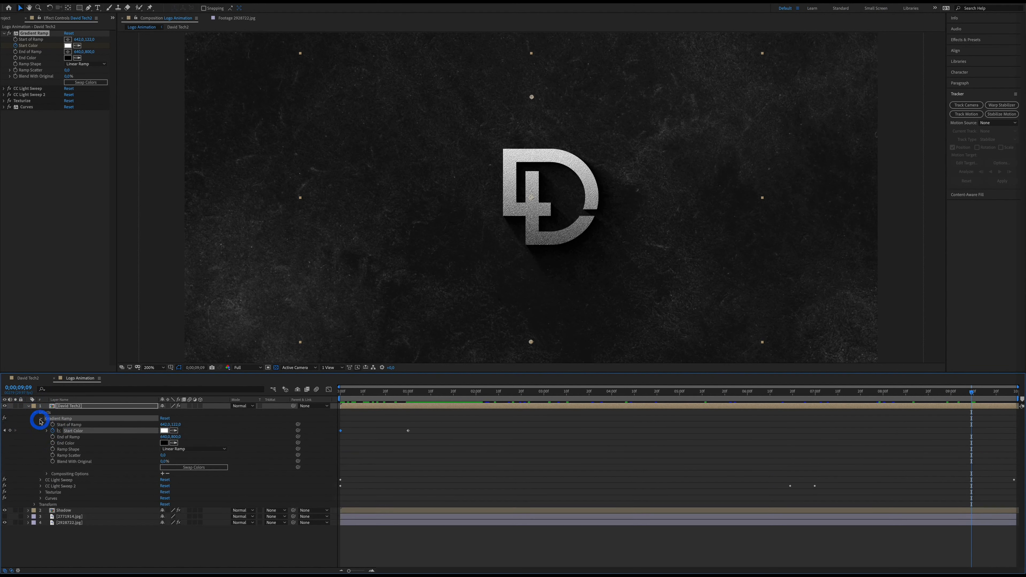
pyautogui.click(10, 430)
# Keyframe the Gradient Ramp's Start Color to dark gray 1B1B1B at 0;00;09;28, and preview the logo animation
pyautogui.moveTo(972, 394); pyautogui.dragTo(1015, 392)
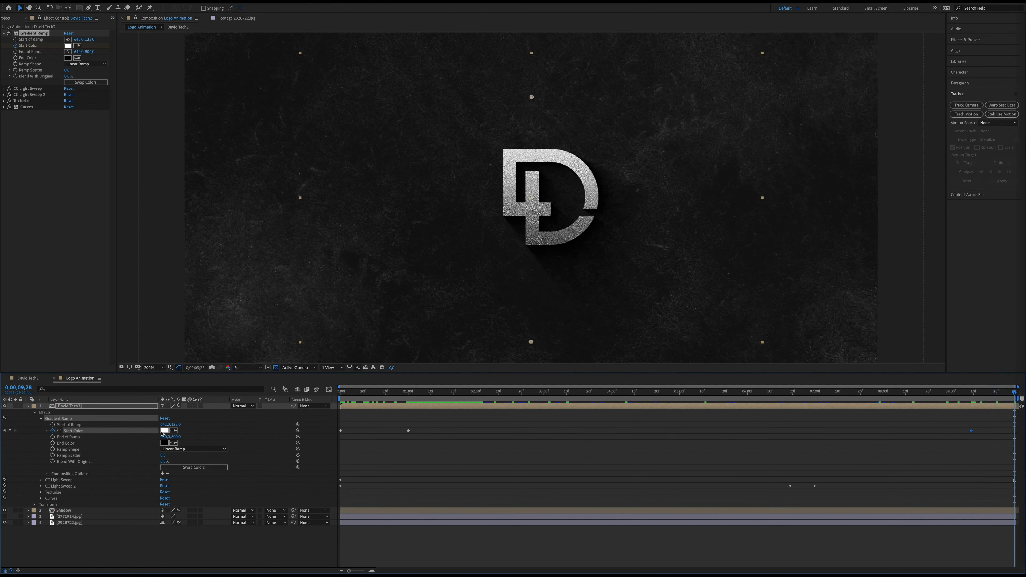
pyautogui.click(164, 431)
pyautogui.click(543, 344)
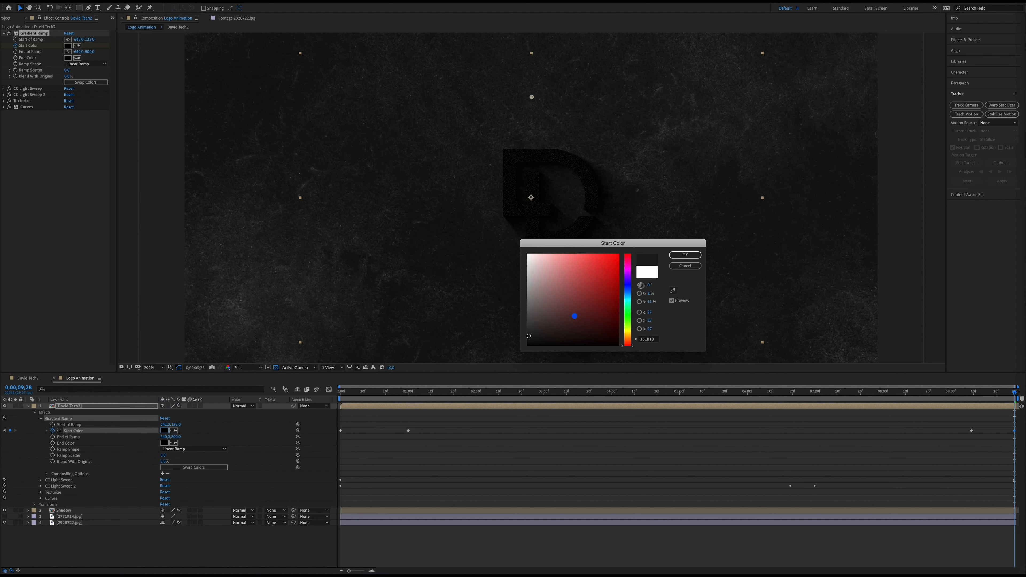
pyautogui.click(685, 254)
pyautogui.moveTo(984, 396); pyautogui.dragTo(1014, 394)
pyautogui.click(163, 430)
pyautogui.click(677, 256)
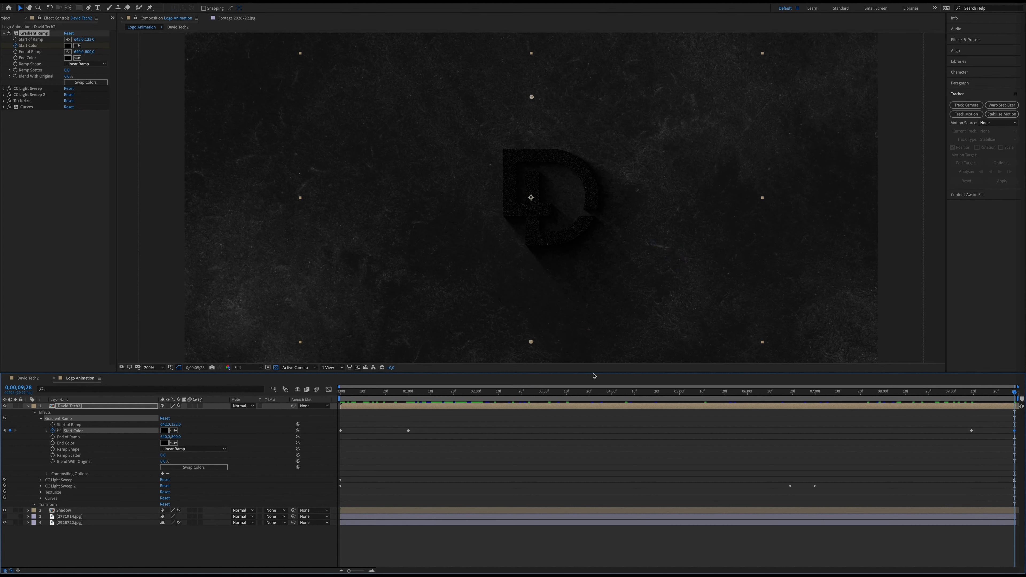
pyautogui.moveTo(531, 395)
pyautogui.mouseDown()
pyautogui.moveTo(353, 395)
pyautogui.moveTo(907, 412)
pyautogui.moveTo(1018, 378)
pyautogui.moveTo(886, 393)
pyautogui.moveTo(537, 393)
pyautogui.mouseUp()
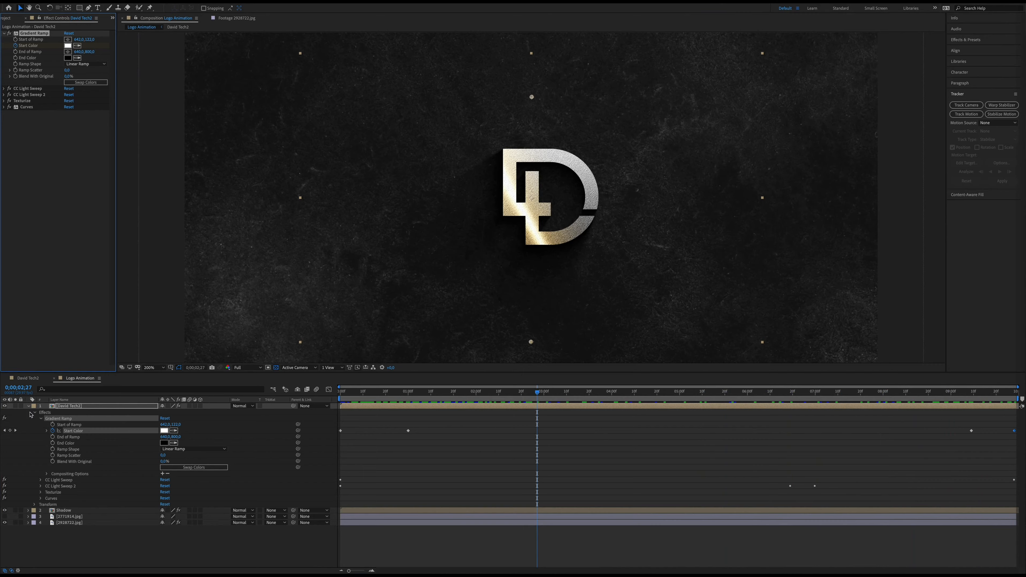
pyautogui.click(28, 406)
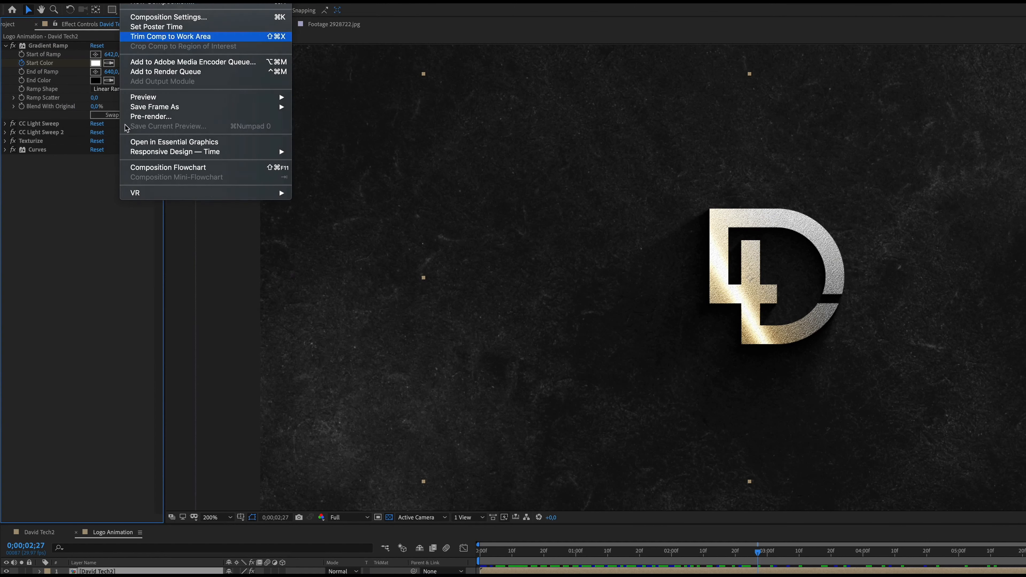
pyautogui.click(36, 229)
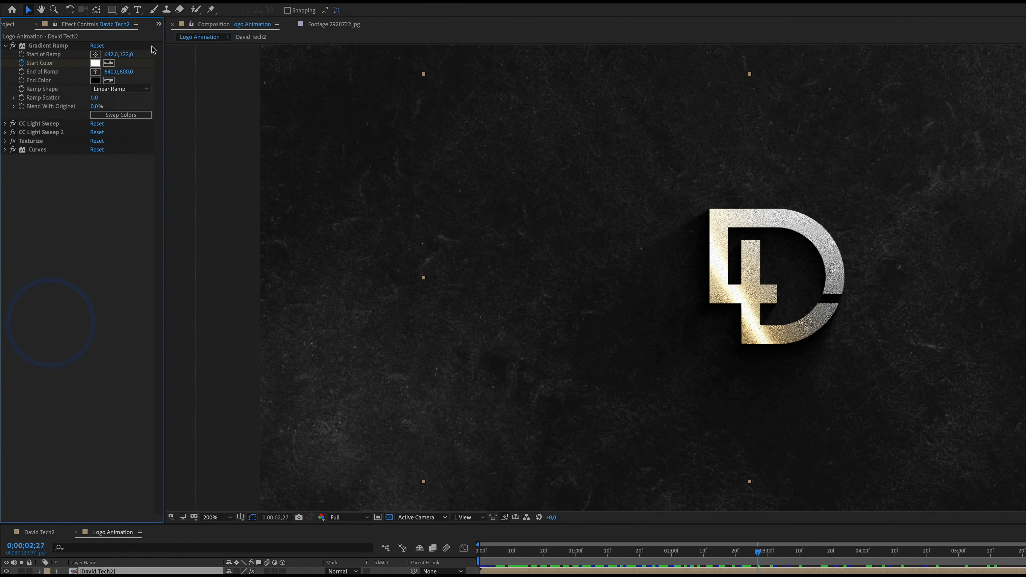
# Add an adjustment layer with a Curves effect and start keyframing its curve at 0;00;00;26
pyautogui.click(182, 1)
pyautogui.moveTo(196, 4)
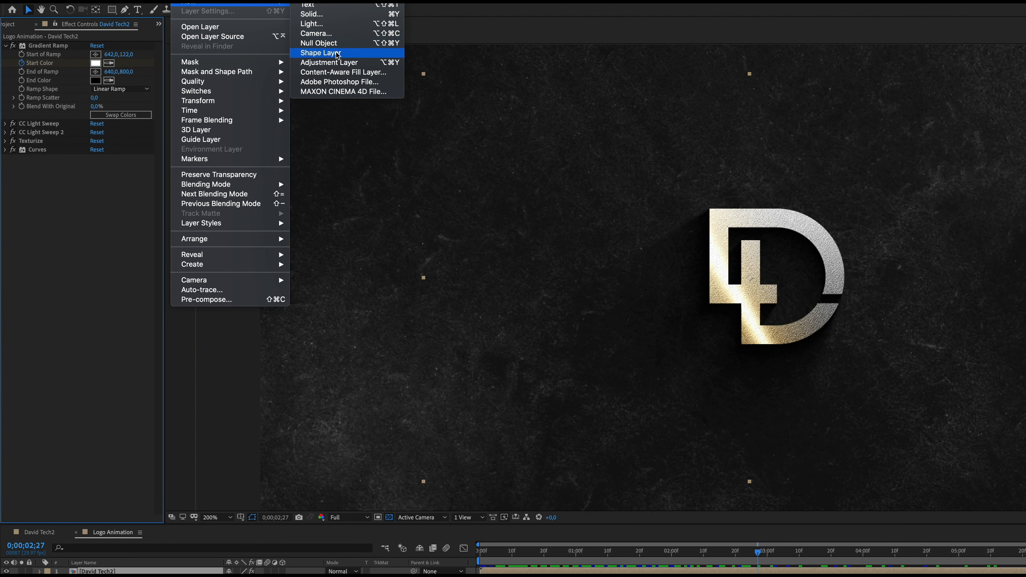
pyautogui.click(339, 65)
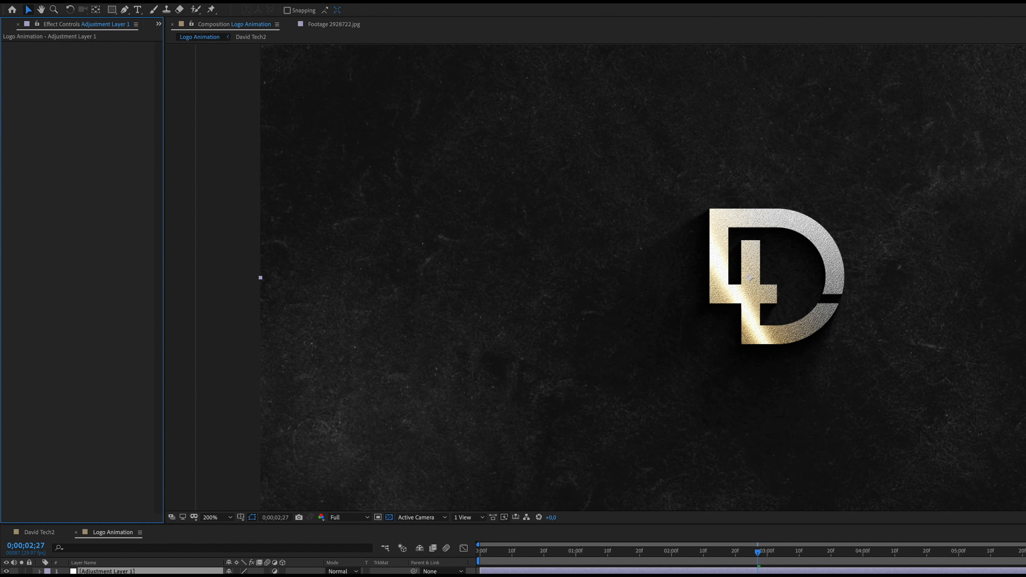
pyautogui.click(208, 1)
pyautogui.moveTo(248, 100)
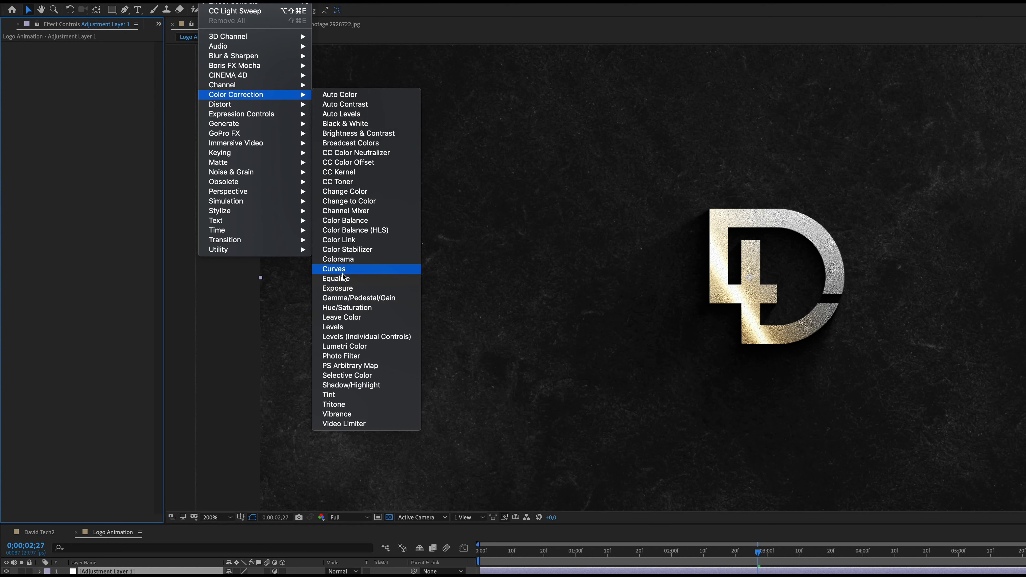
pyautogui.click(334, 269)
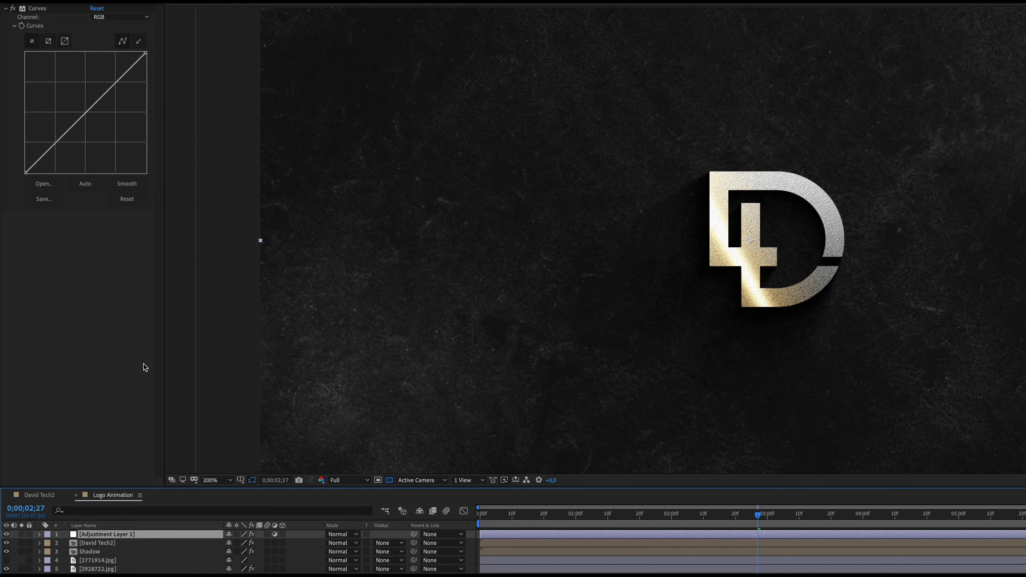
pyautogui.moveTo(702, 514); pyautogui.dragTo(562, 513)
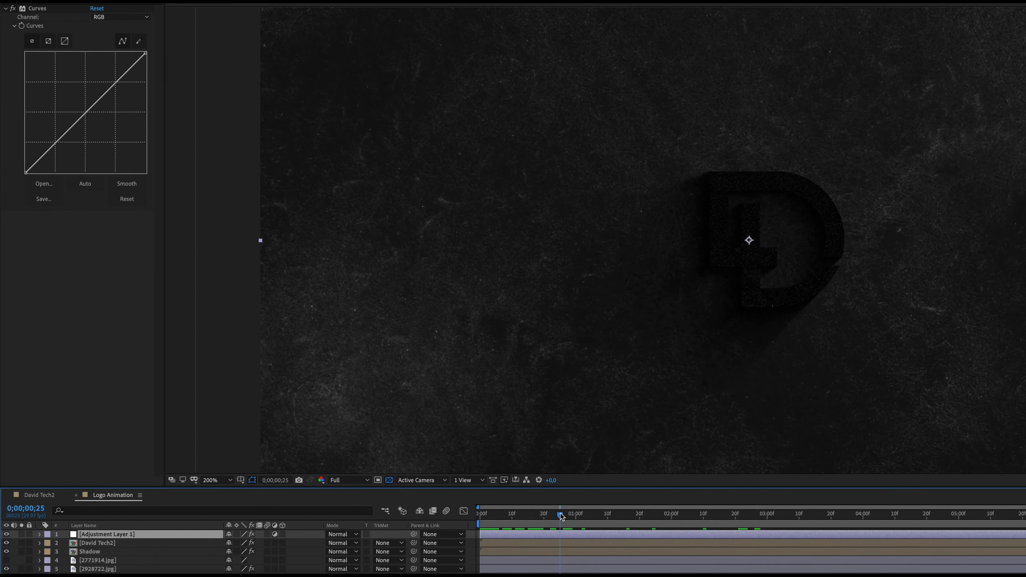
pyautogui.click(21, 26)
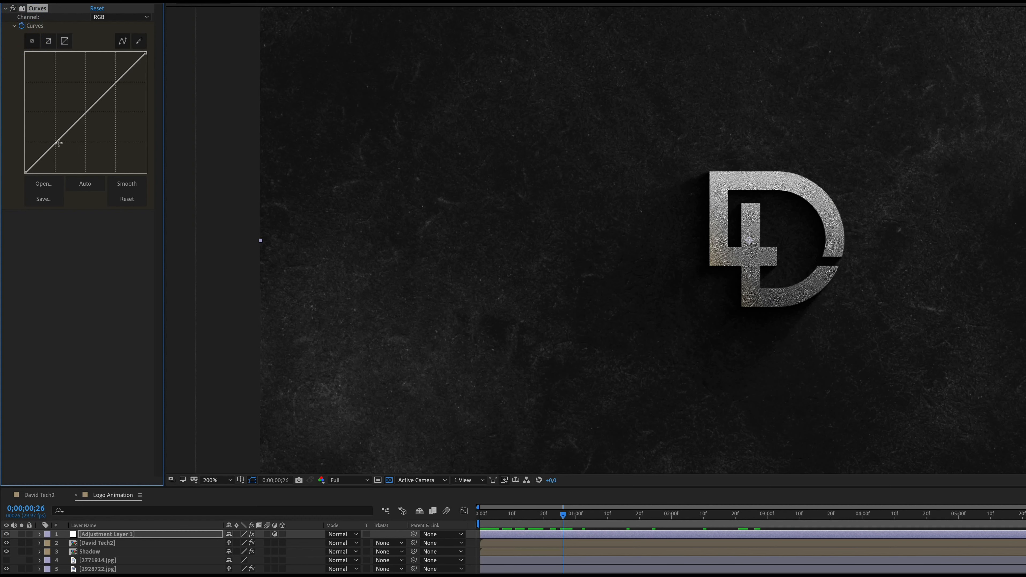
pyautogui.moveTo(59, 142); pyautogui.dragTo(67, 146)
pyautogui.moveTo(116, 82); pyautogui.dragTo(120, 97)
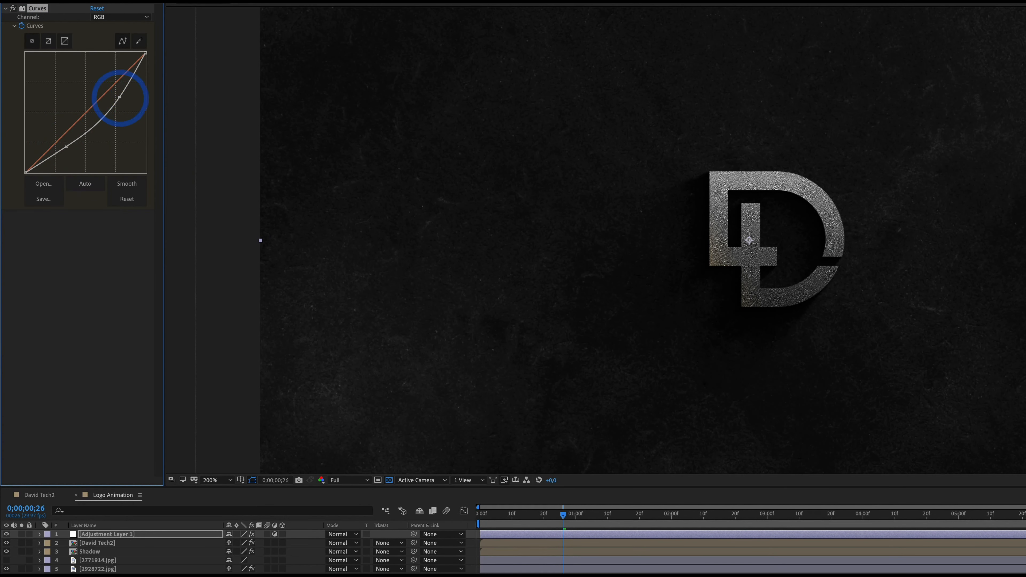
pyautogui.moveTo(562, 514); pyautogui.dragTo(697, 514)
pyautogui.moveTo(66, 146); pyautogui.dragTo(72, 140)
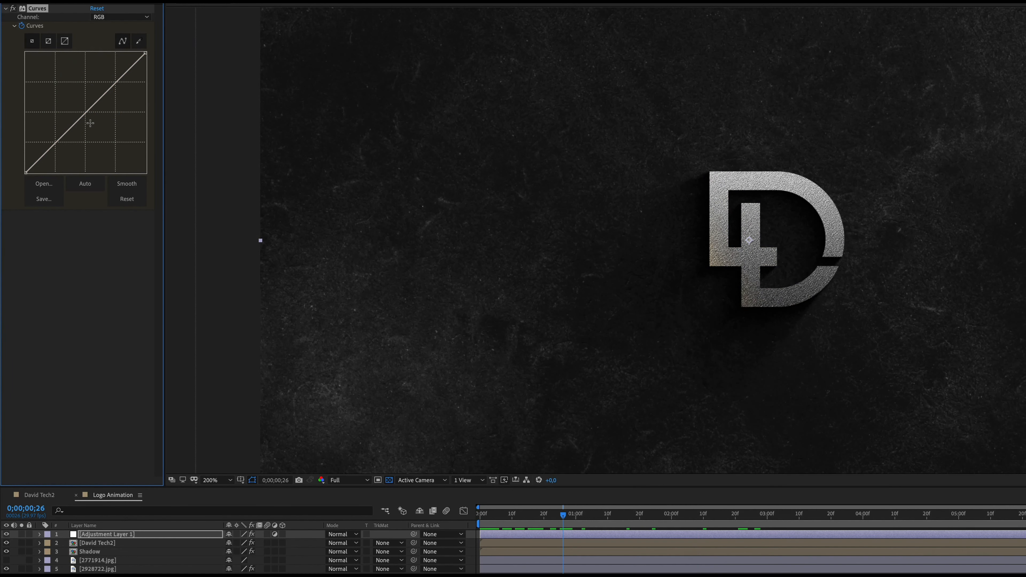
# Keyframe the adjustment layer's Curves with a darkening midtone bend at 0;00;00;26 and a nearly straight curve at 0;00;02;15
pyautogui.moveTo(88, 122); pyautogui.dragTo(97, 126)
pyautogui.moveTo(570, 518); pyautogui.dragTo(718, 524)
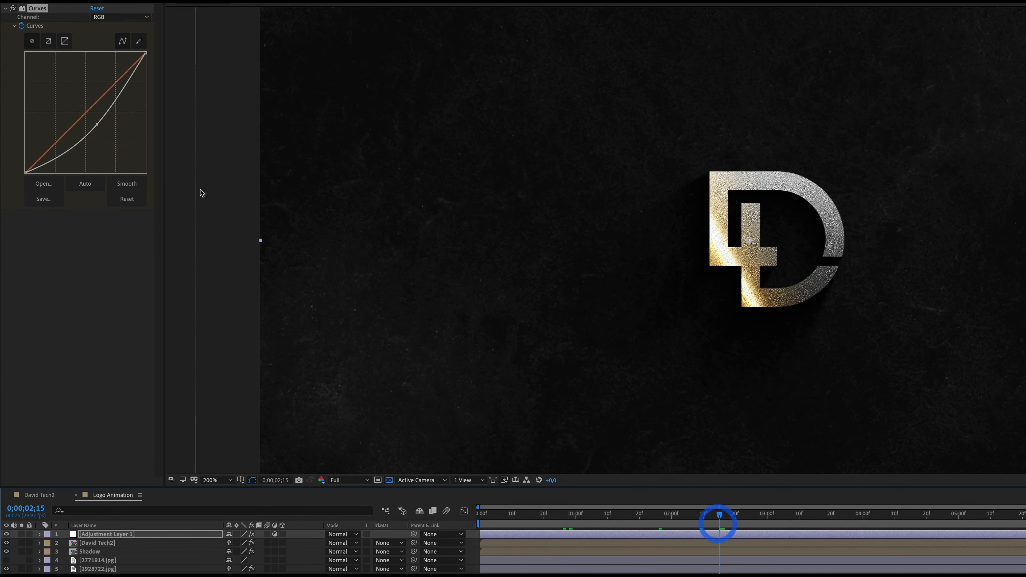
pyautogui.moveTo(97, 125); pyautogui.dragTo(86, 117)
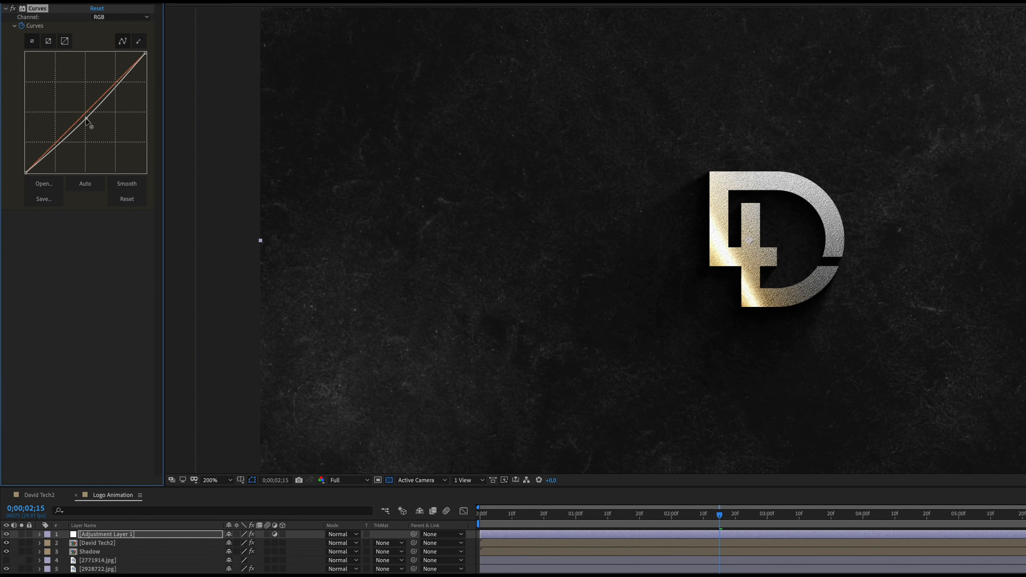
# Keyframe a darkening curve just after the 4-second mark and a nearly straight curve at 0;00;06;03
pyautogui.moveTo(721, 521); pyautogui.dragTo(888, 521)
pyautogui.moveTo(89, 124); pyautogui.dragTo(101, 132)
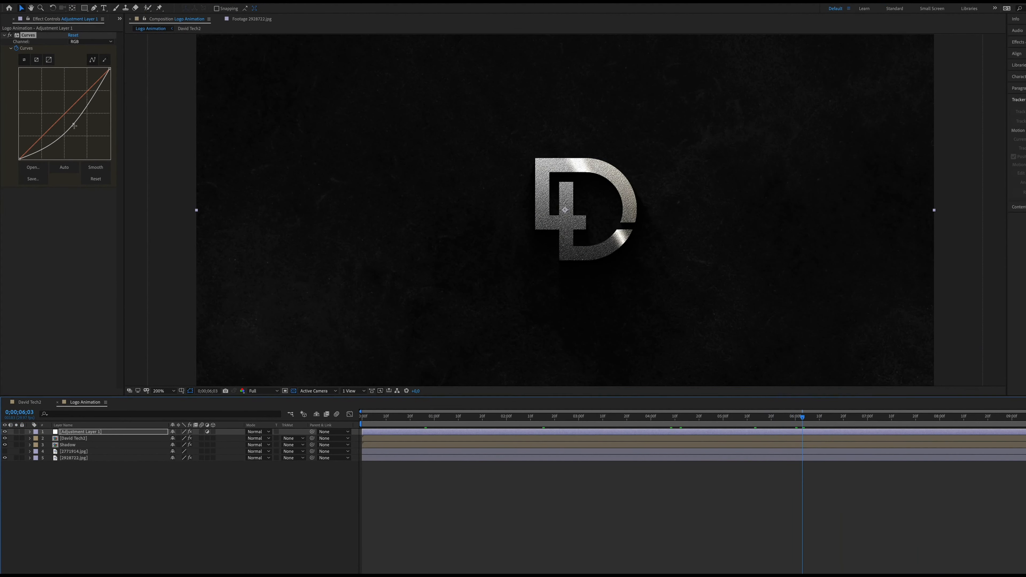
pyautogui.moveTo(97, 126); pyautogui.dragTo(87, 121)
pyautogui.click(66, 120)
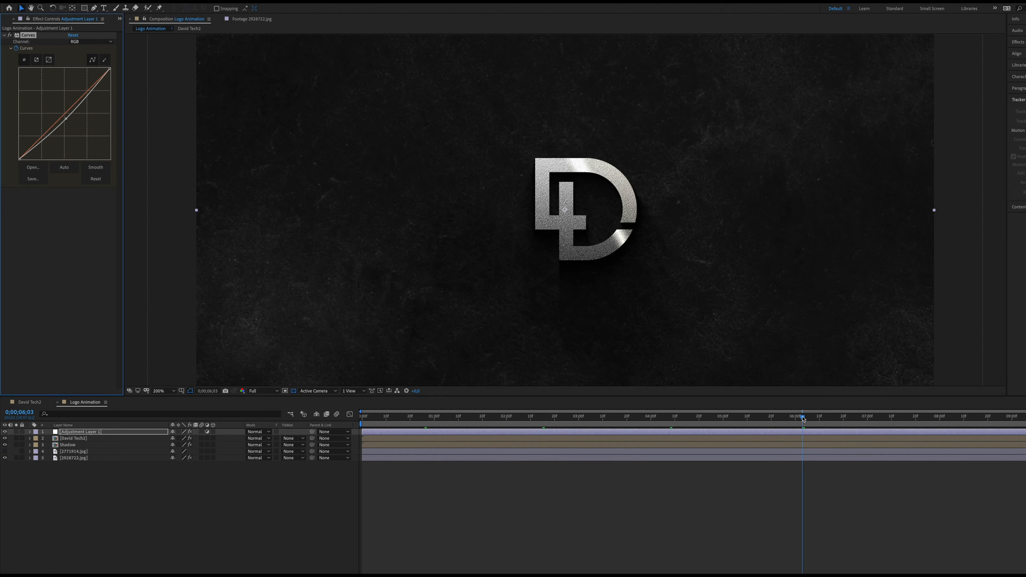
# Keyframe a darkening curve at 0;00;09;28, and preview the brightness changes over the timeline
pyautogui.press('space')
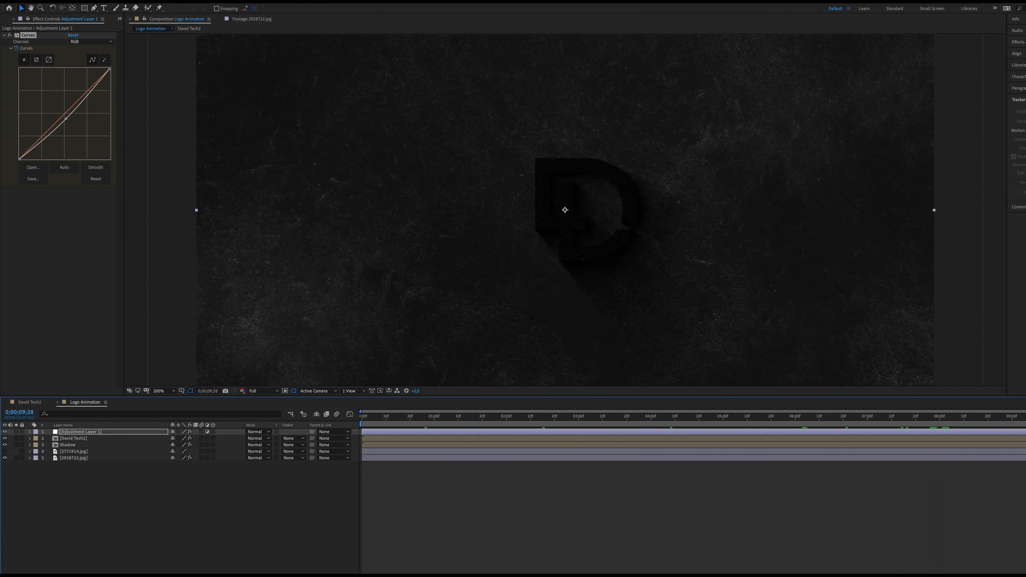
pyautogui.moveTo(65, 119); pyautogui.dragTo(75, 125)
pyautogui.click(75, 126)
pyautogui.click(378, 419)
pyautogui.press('space')
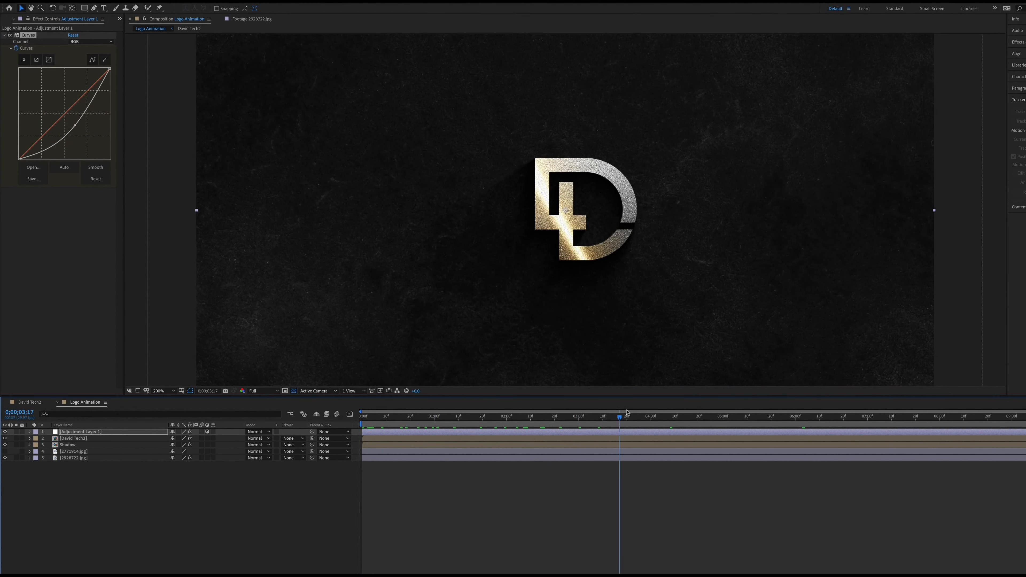
pyautogui.moveTo(490, 425); pyautogui.dragTo(1004, 289)
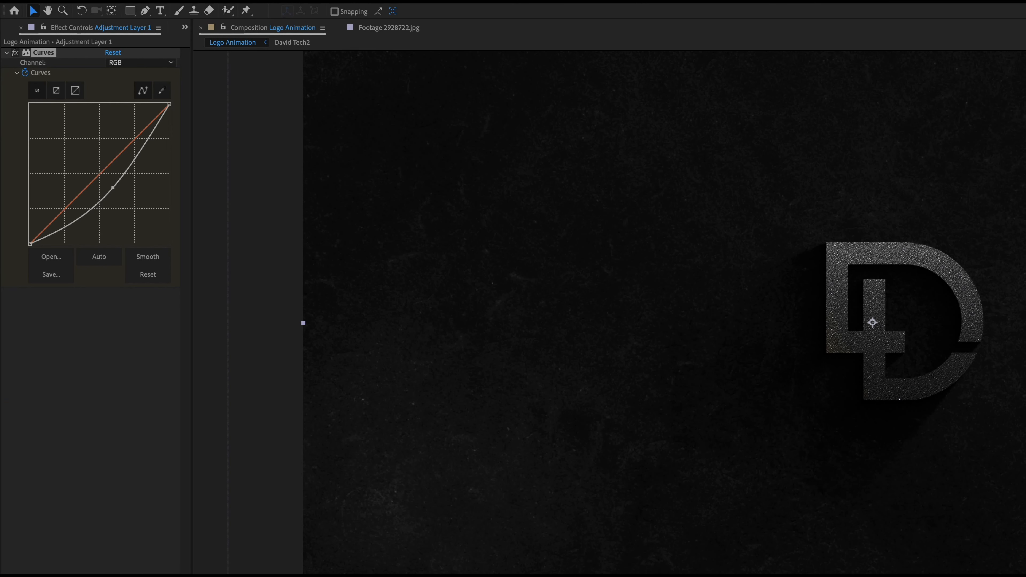
# Add a second adjustment layer and apply the CC Vignette effect to it
pyautogui.click(212, 1)
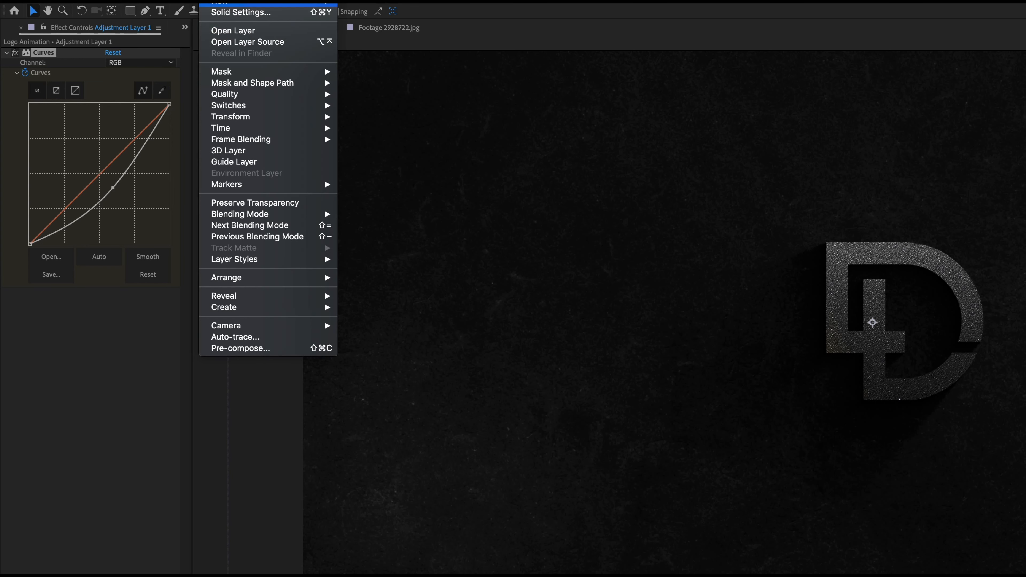
pyautogui.moveTo(246, 4)
pyautogui.click(409, 73)
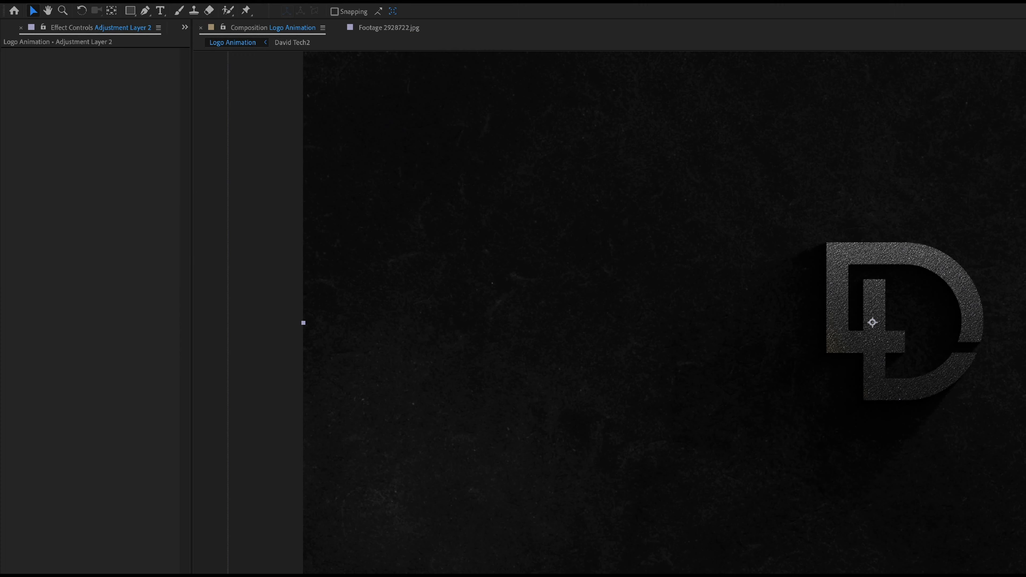
pyautogui.click(243, 2)
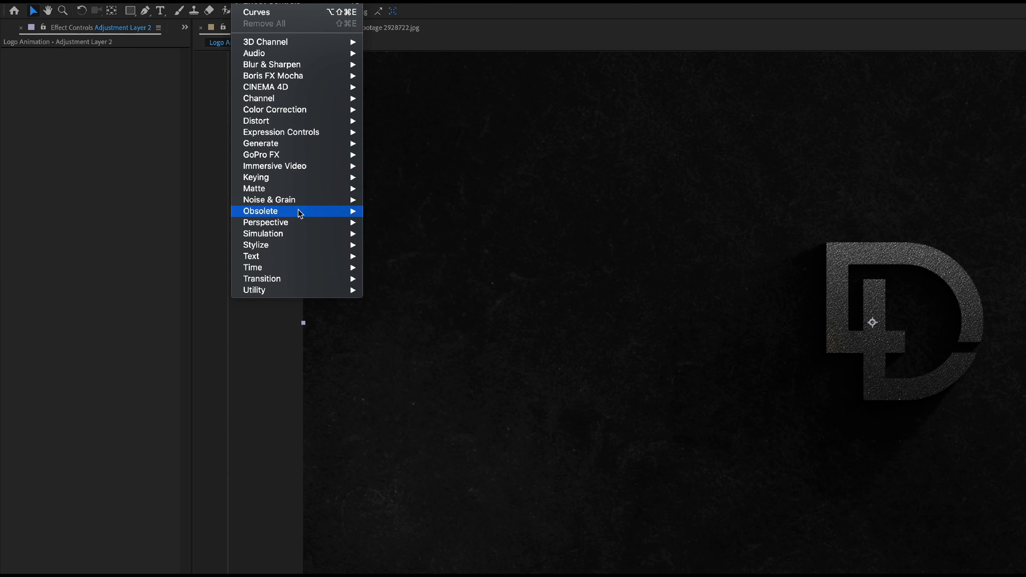
pyautogui.moveTo(297, 245)
pyautogui.click(408, 381)
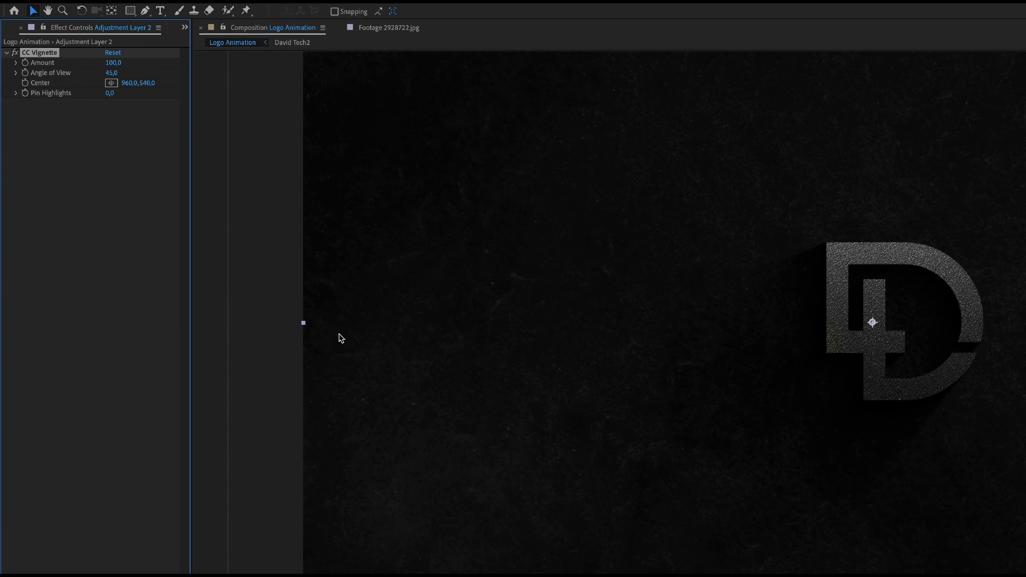
# Set the CC Vignette's Amount to 251 and its Angle of View to 34.3
pyautogui.moveTo(605, 496); pyautogui.dragTo(611, 496)
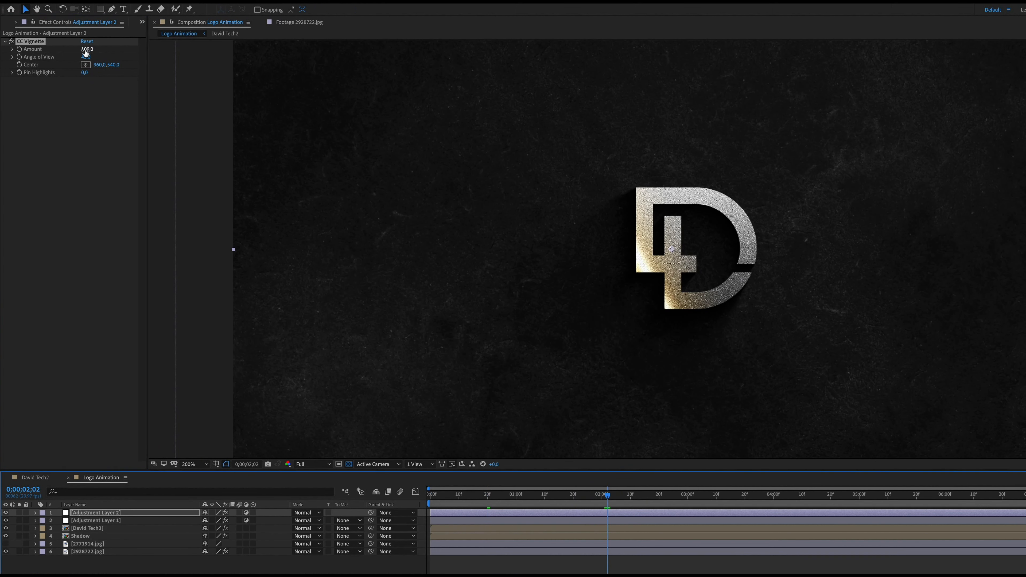
pyautogui.moveTo(86, 52); pyautogui.dragTo(84, 49)
pyautogui.moveTo(145, 56); pyautogui.dragTo(161, 58)
pyautogui.moveTo(86, 58); pyautogui.dragTo(83, 61)
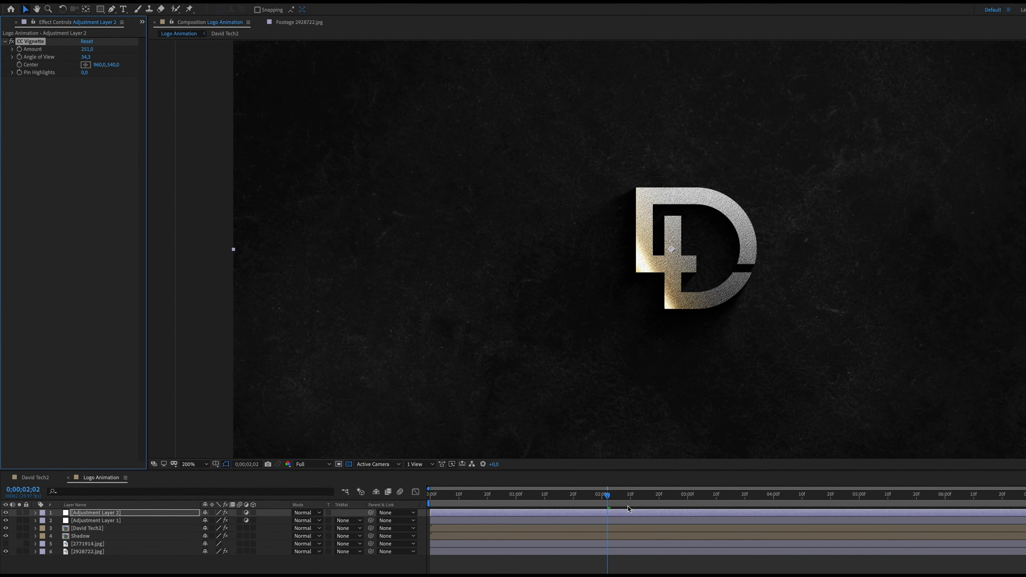
# Add a null object to the Logo Animation composition
pyautogui.moveTo(608, 496)
pyautogui.mouseDown()
pyautogui.moveTo(506, 496)
pyautogui.moveTo(610, 496)
pyautogui.mouseUp()
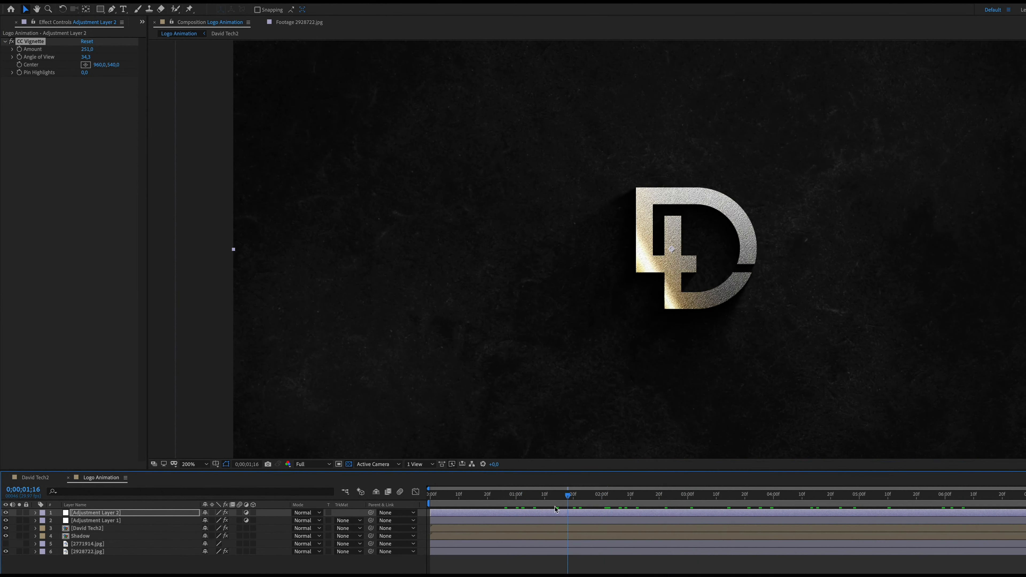
pyautogui.click(542, 495)
pyautogui.scroll(-1, 441, 220)
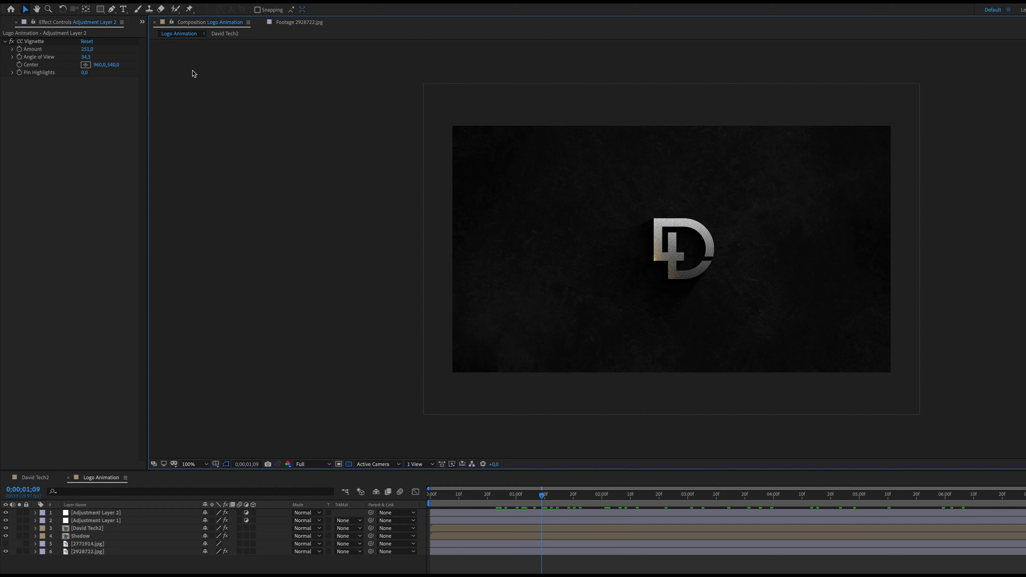
pyautogui.click(162, 0)
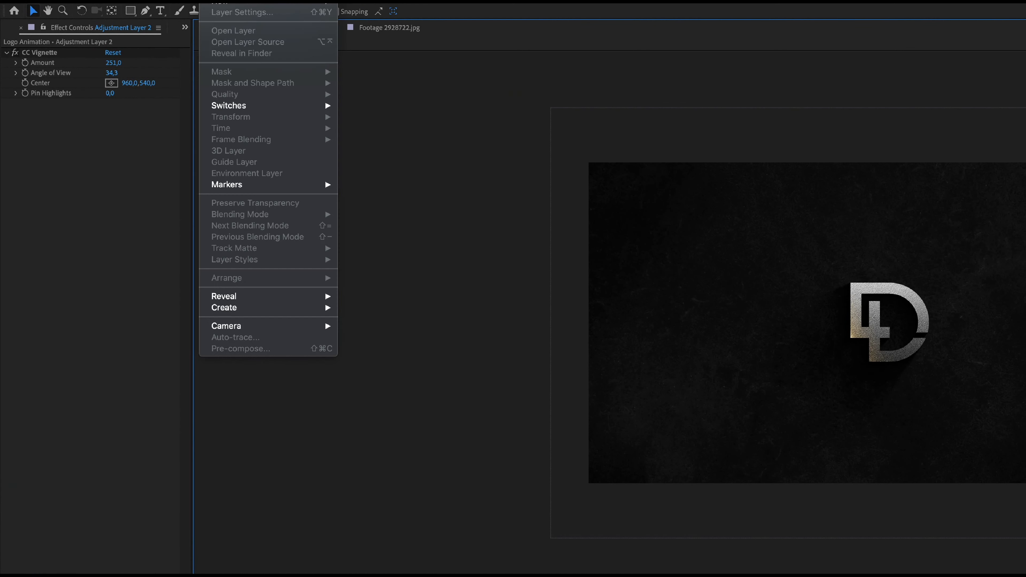
pyautogui.moveTo(226, 2)
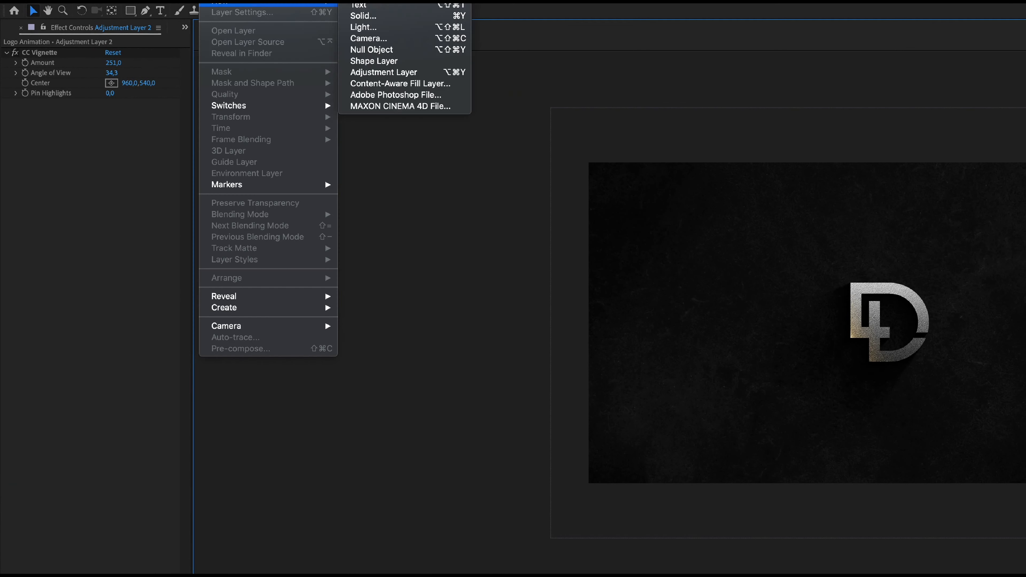
pyautogui.click(380, 53)
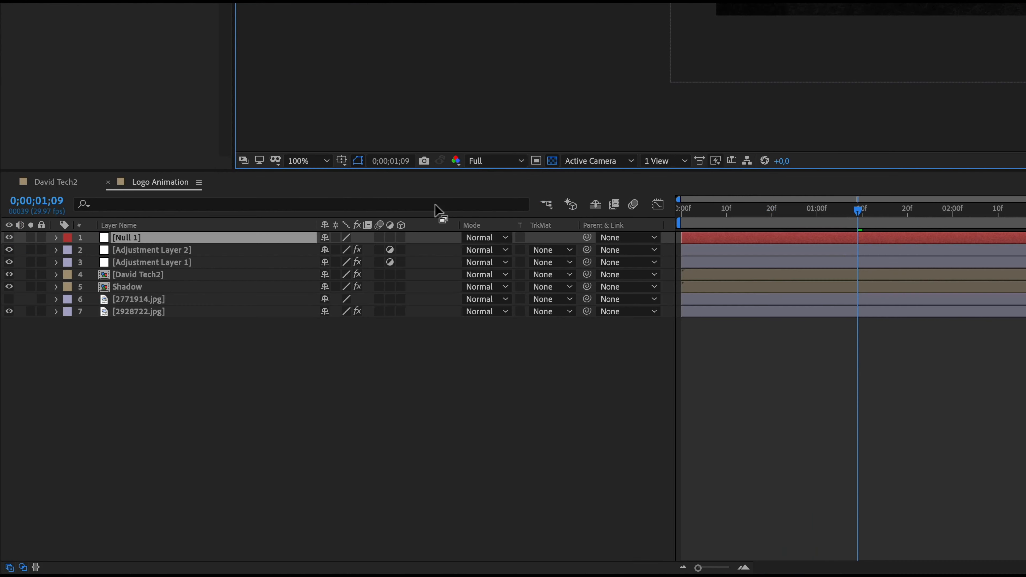
# Parent the David Tech2, Shadow and 2928722.jpg layers to the null layer
pyautogui.click(145, 275)
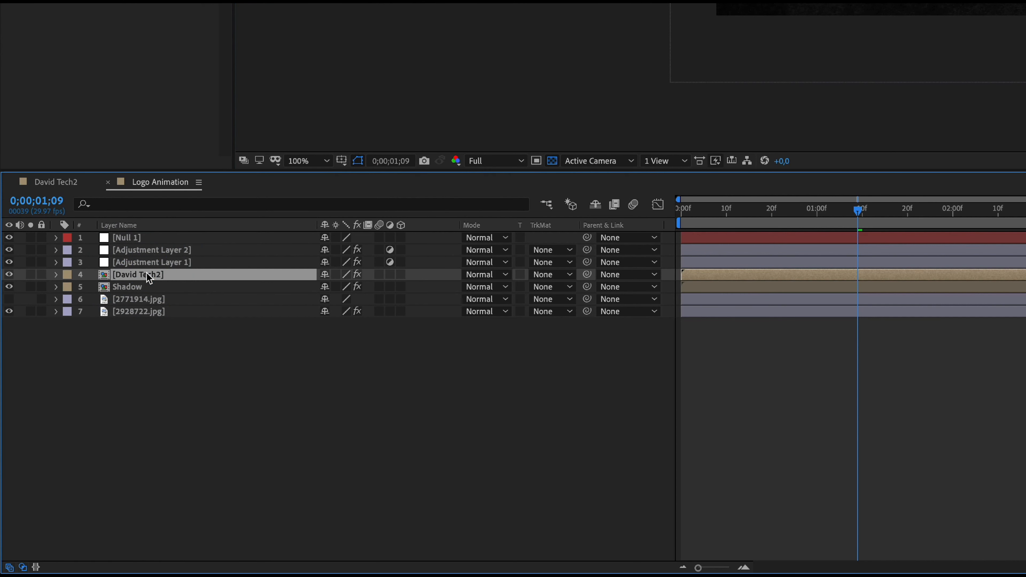
pyautogui.keyDown('ctrl'); pyautogui.click(141, 290); pyautogui.keyUp('ctrl')
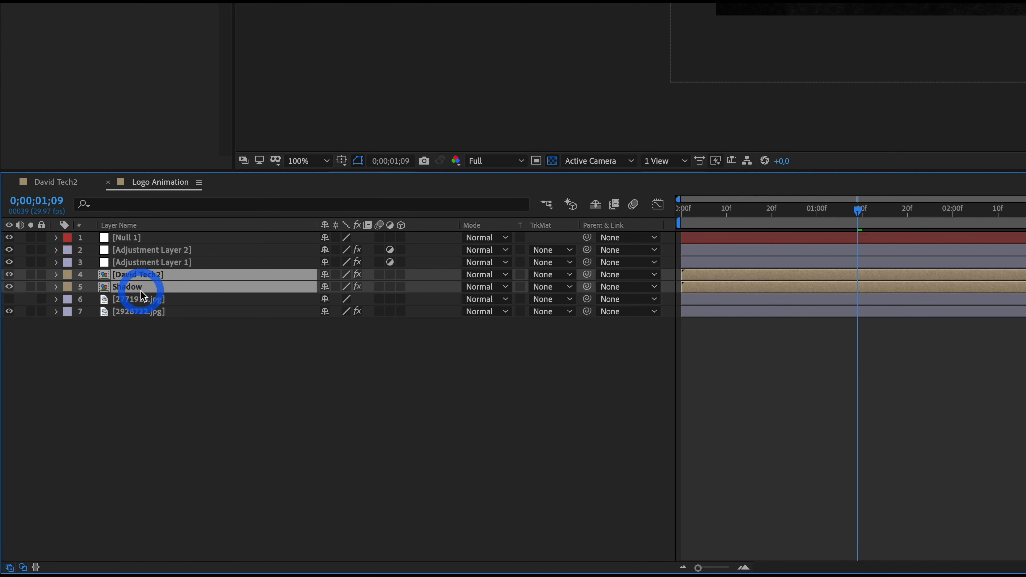
pyautogui.keyDown('ctrl'); pyautogui.click(153, 312); pyautogui.keyUp('ctrl')
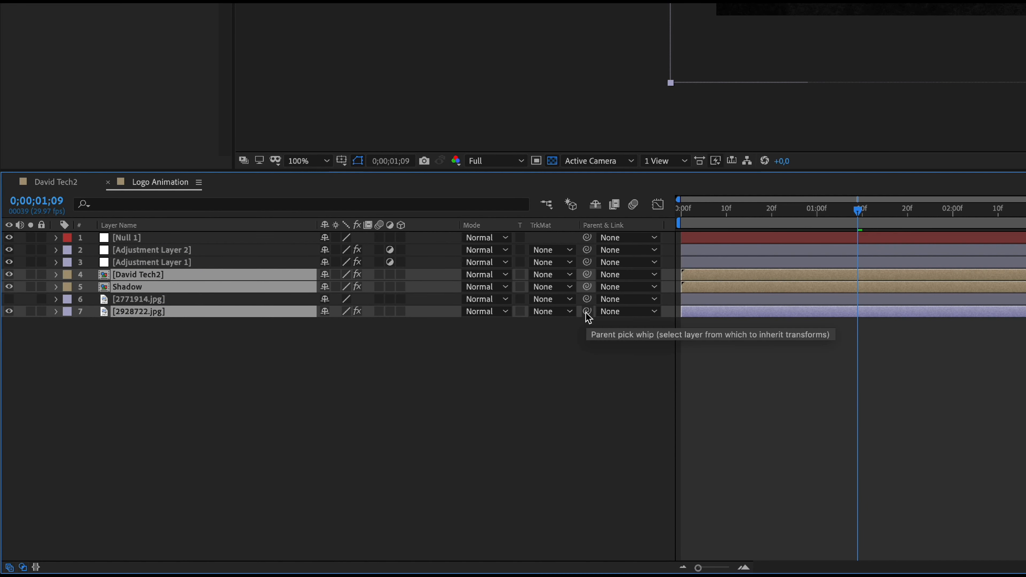
pyautogui.moveTo(587, 312); pyautogui.dragTo(229, 239)
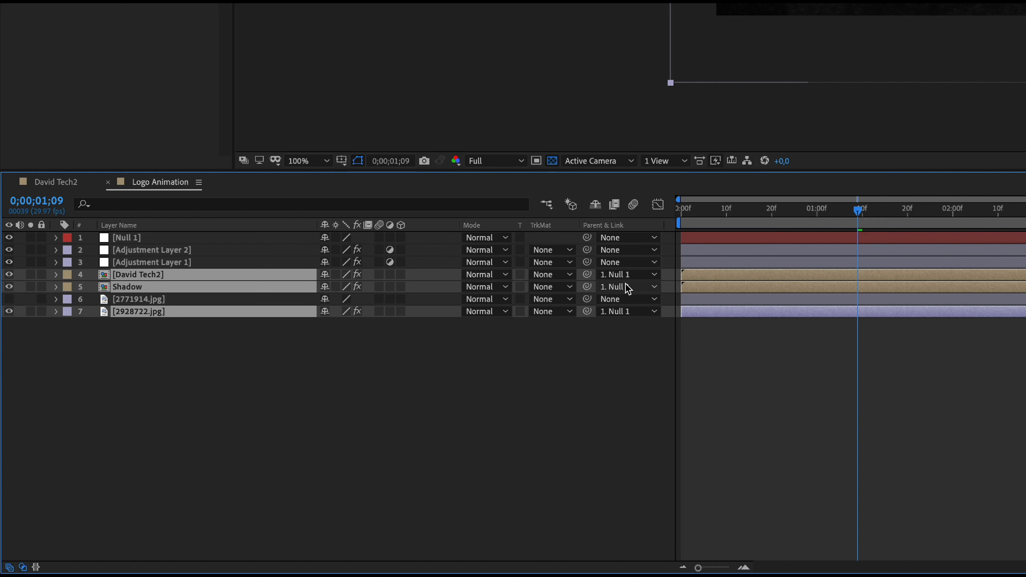
# Show the null layer's Scale and Rotation properties together in the timeline
pyautogui.click(131, 238)
pyautogui.press('s')
pyautogui.hotkey('shift', 'r')
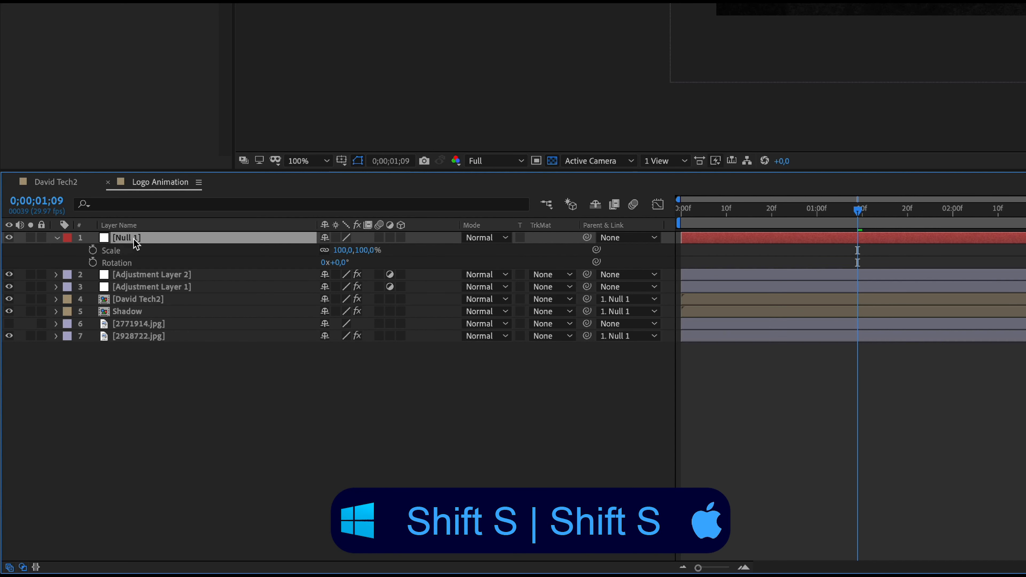
pyautogui.moveTo(92, 250); pyautogui.dragTo(92, 262)
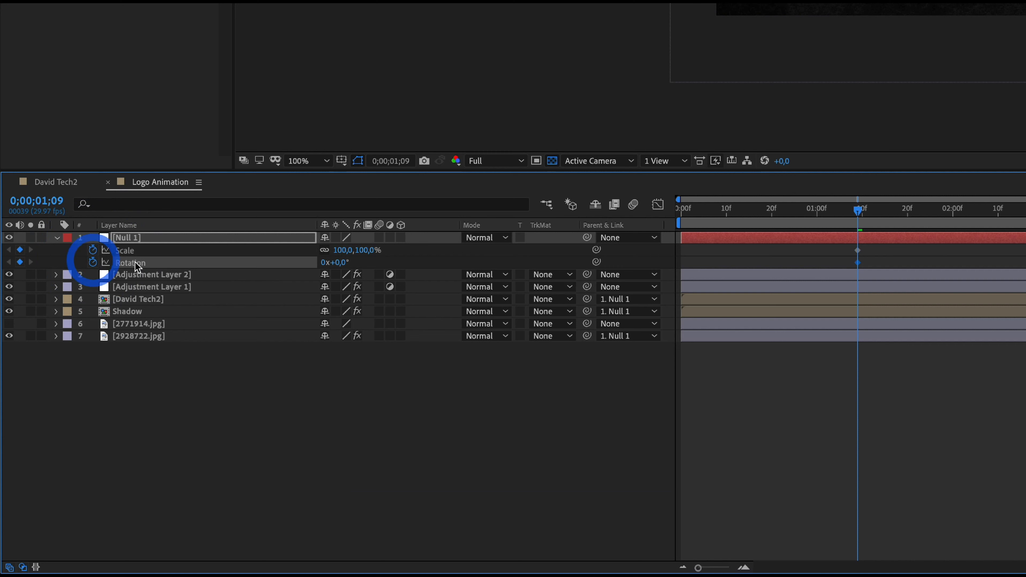
pyautogui.press('super+z')
pyautogui.press('super+z')
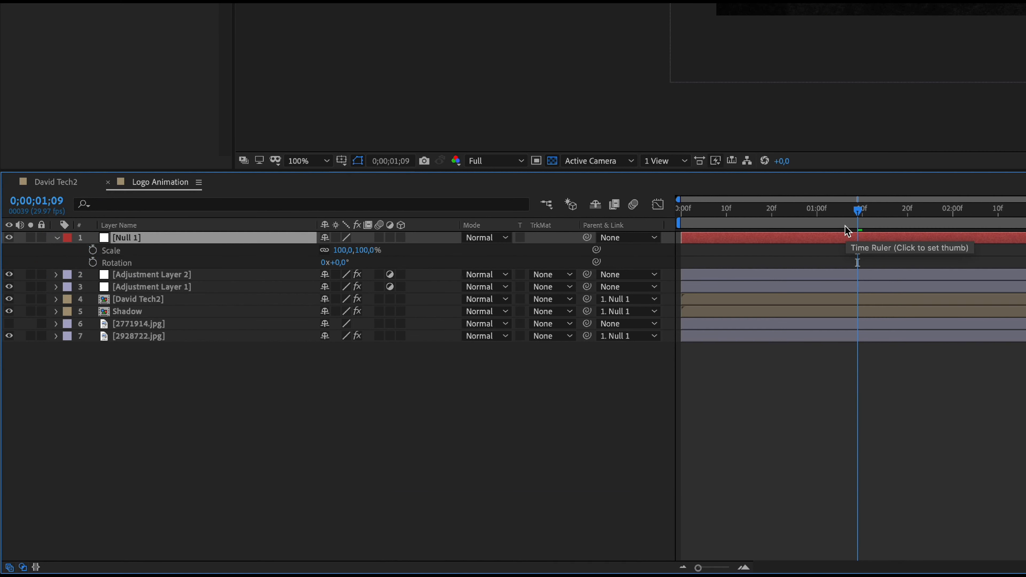
# Enable keyframing for the null layer's Scale and Rotation at 0;00;00;00
pyautogui.moveTo(857, 210); pyautogui.dragTo(676, 226)
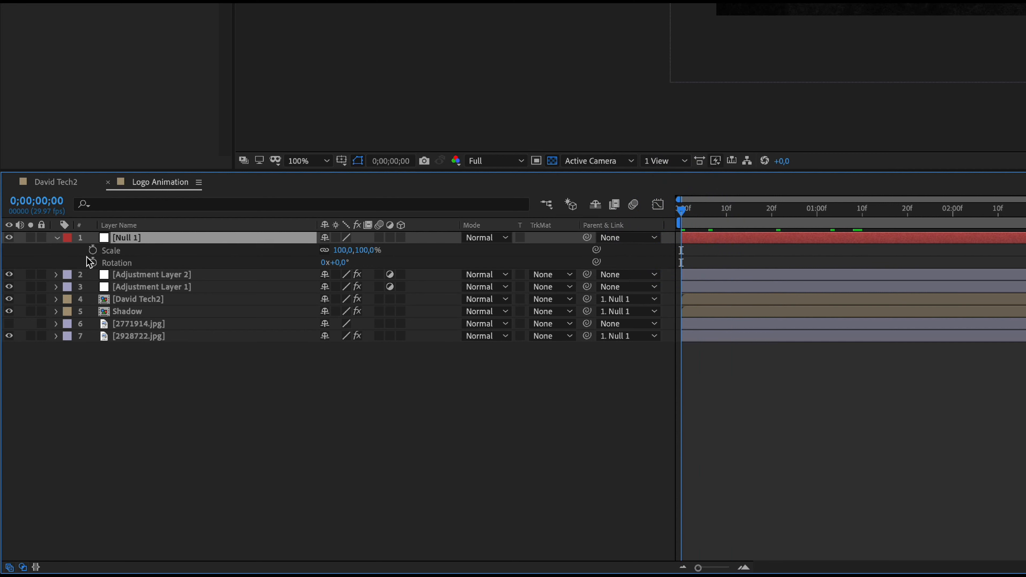
pyautogui.click(92, 250)
pyautogui.click(92, 263)
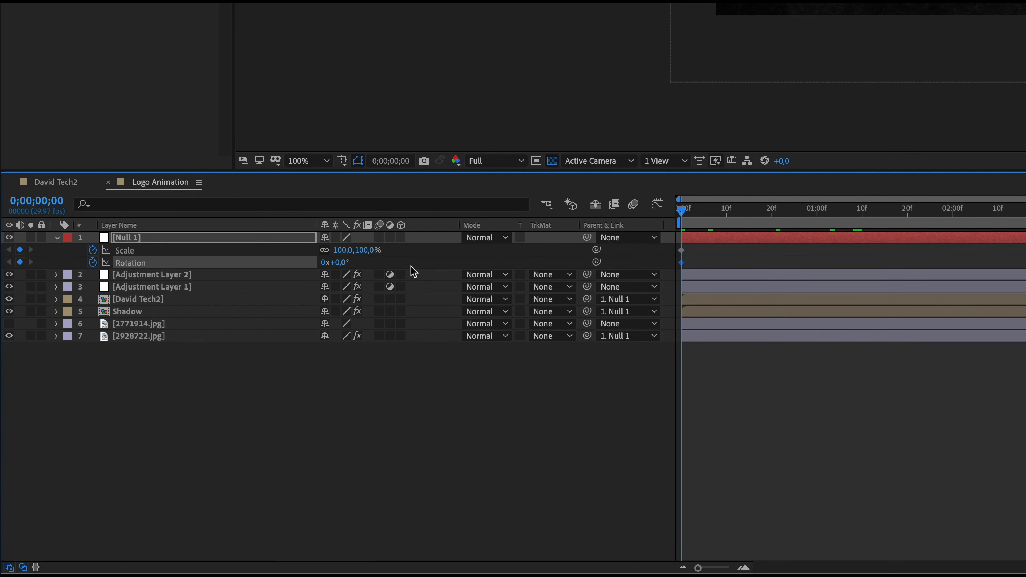
# Set the null layer's Rotation keyframe at 0;00;00;00 to 12°, keeping its Scale at 100%
pyautogui.moveTo(343, 250); pyautogui.dragTo(341, 257)
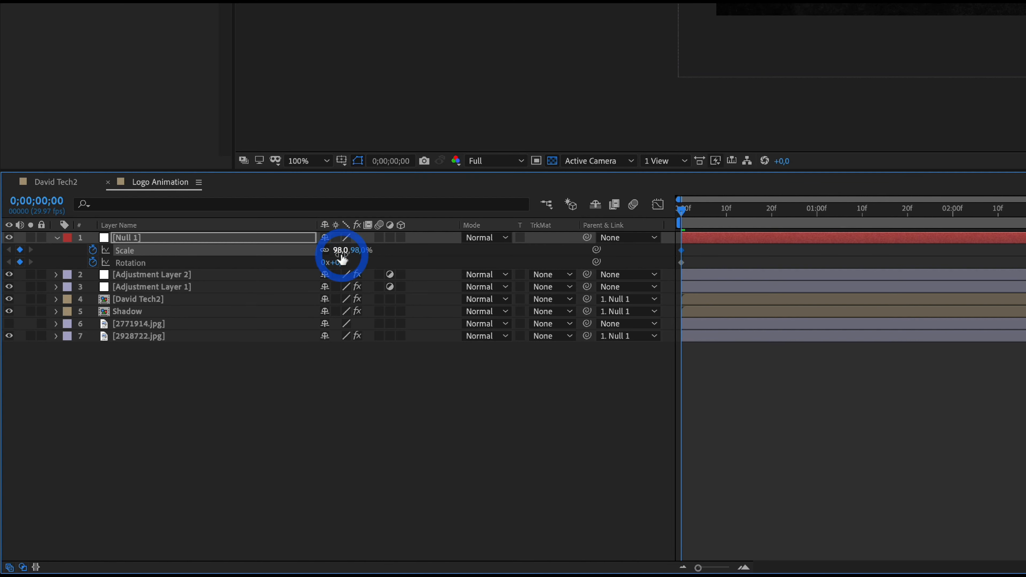
pyautogui.hotkey('ctrl', 'z')
pyautogui.click(337, 262)
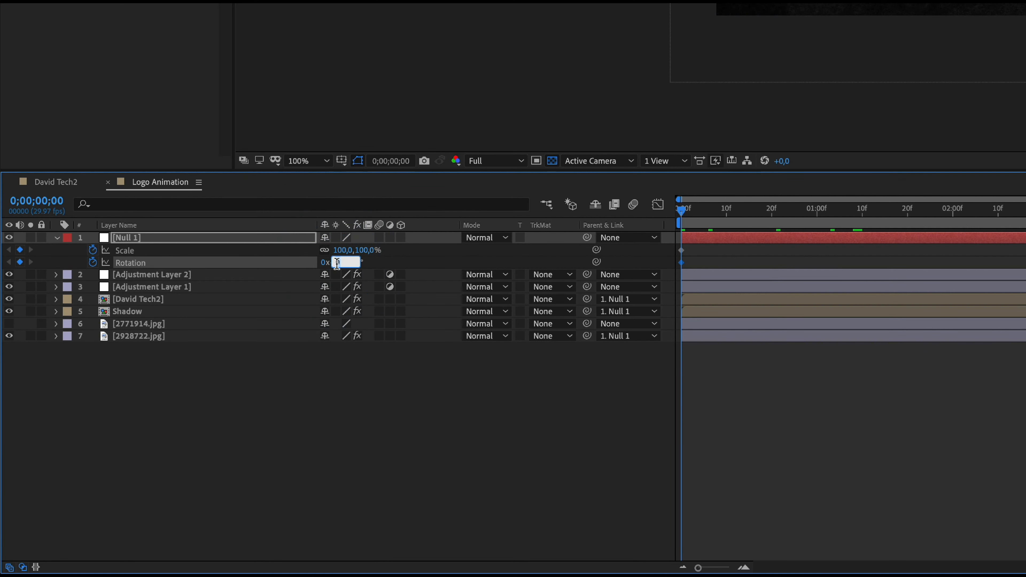
pyautogui.write('12')
pyautogui.press('Return')
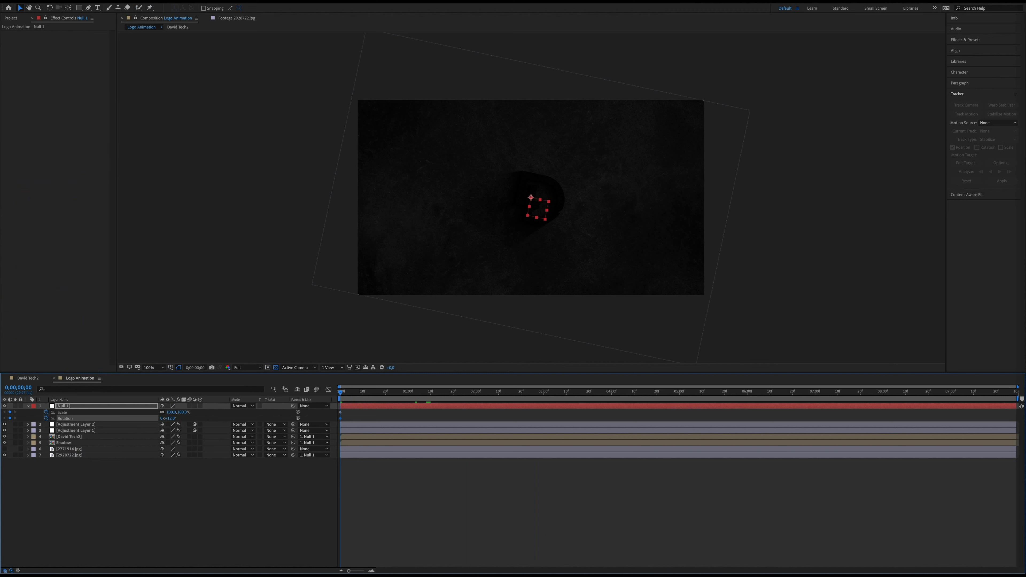